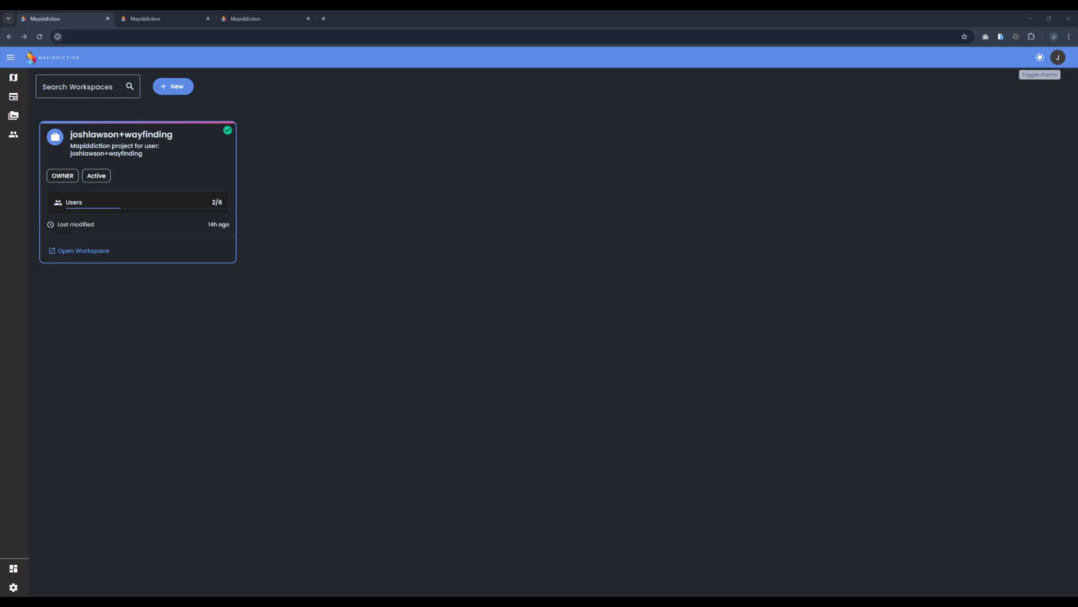
# Step: Check the account menu, then open the workspace's Map Library and dismiss the switch notice
pyautogui.click(1059, 58)
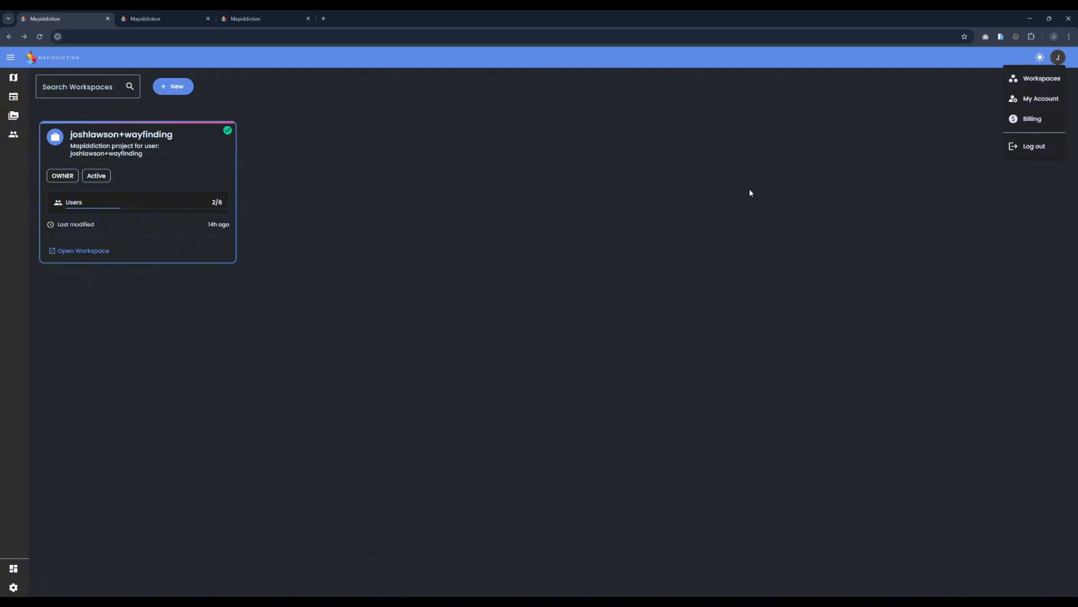
pyautogui.click(663, 205)
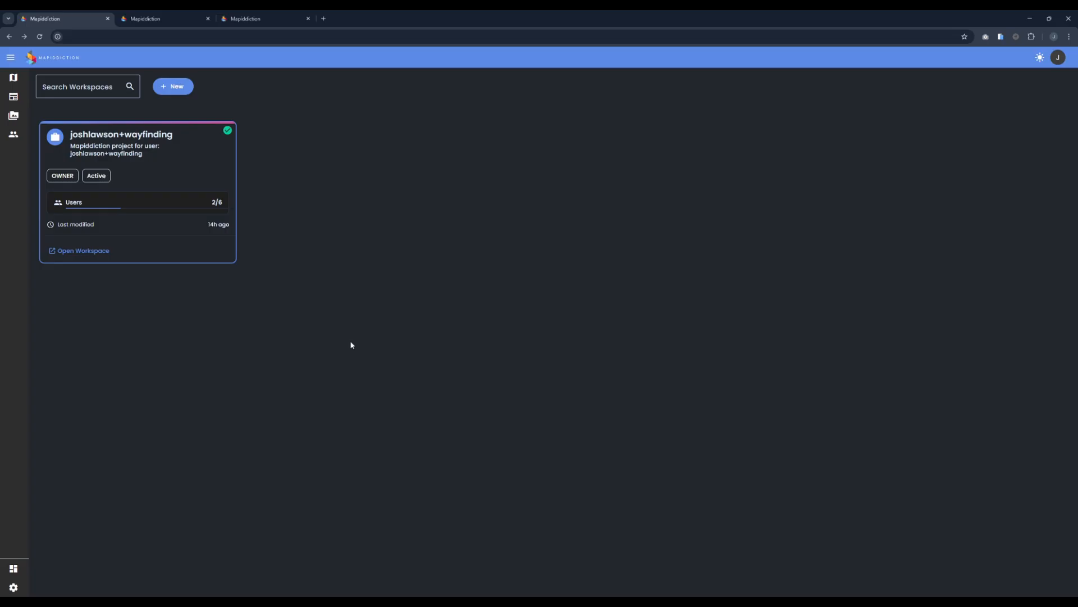
pyautogui.click(147, 159)
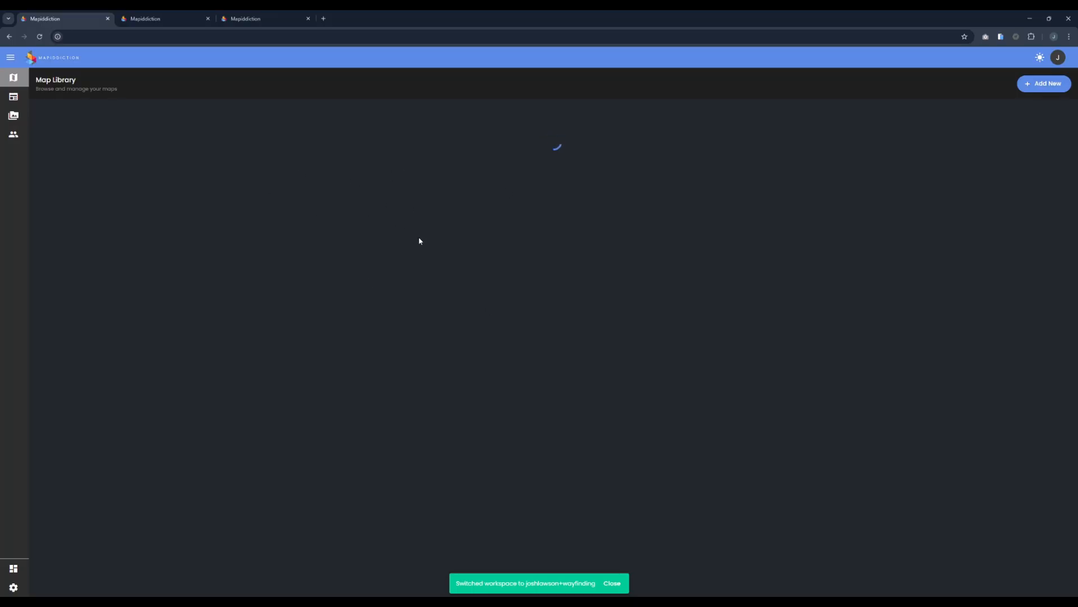
pyautogui.click(612, 585)
# Step: Scroll through the maps and open the Testing map with its 9 POIs in the builder
pyautogui.scroll(-6, 495, 388)
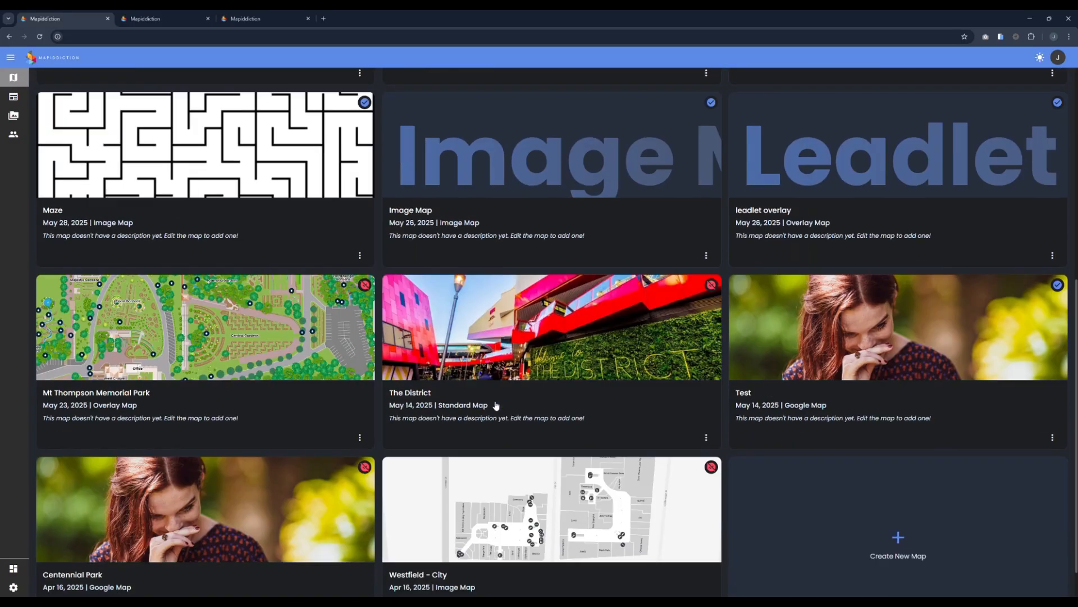
pyautogui.scroll(5, 495, 404)
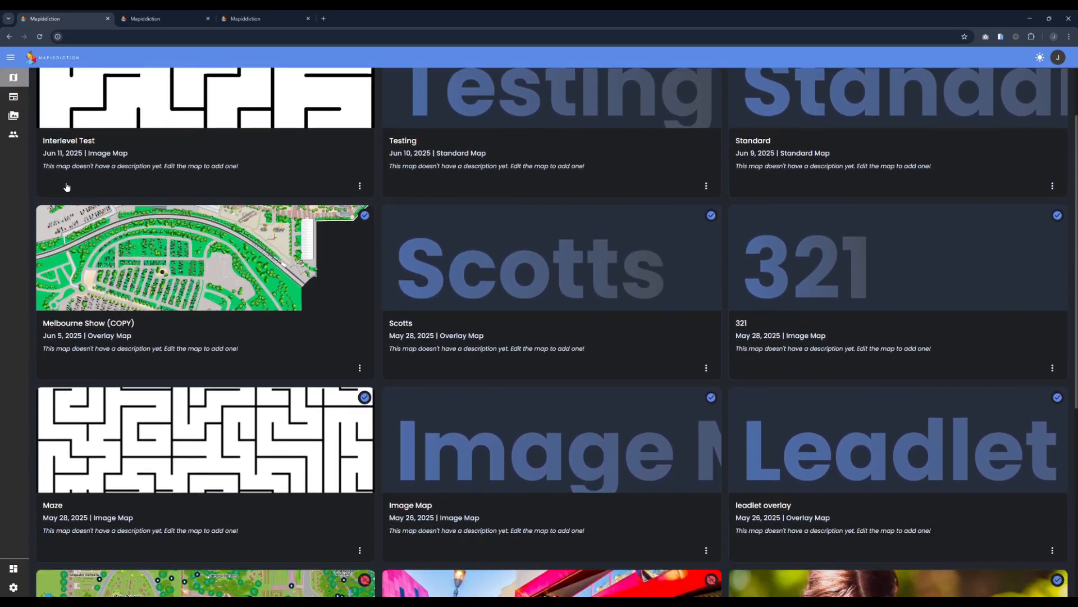
pyautogui.scroll(2, 66, 187)
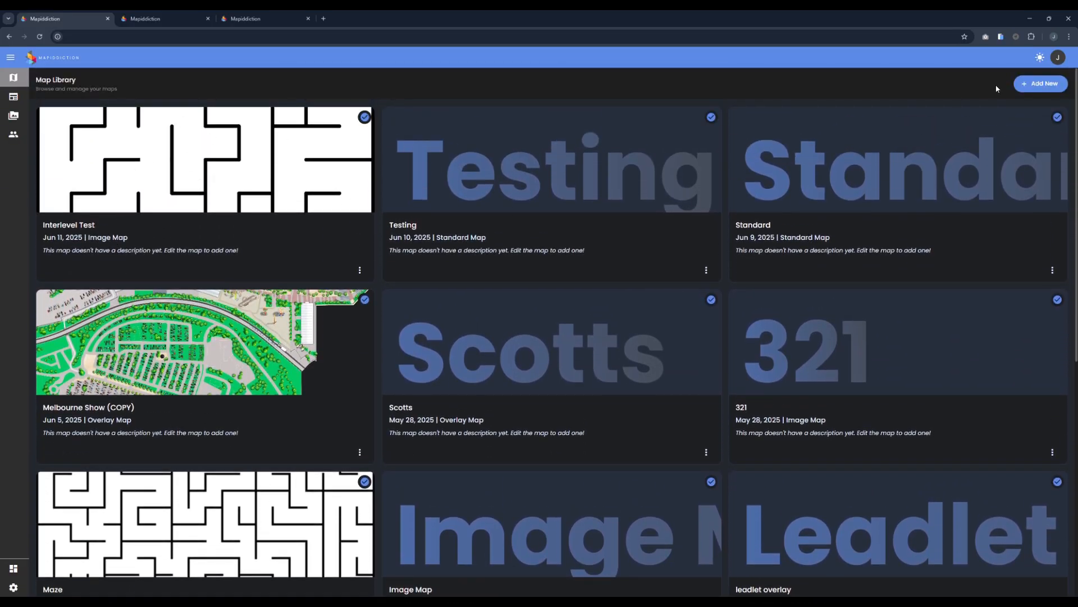
pyautogui.click(547, 189)
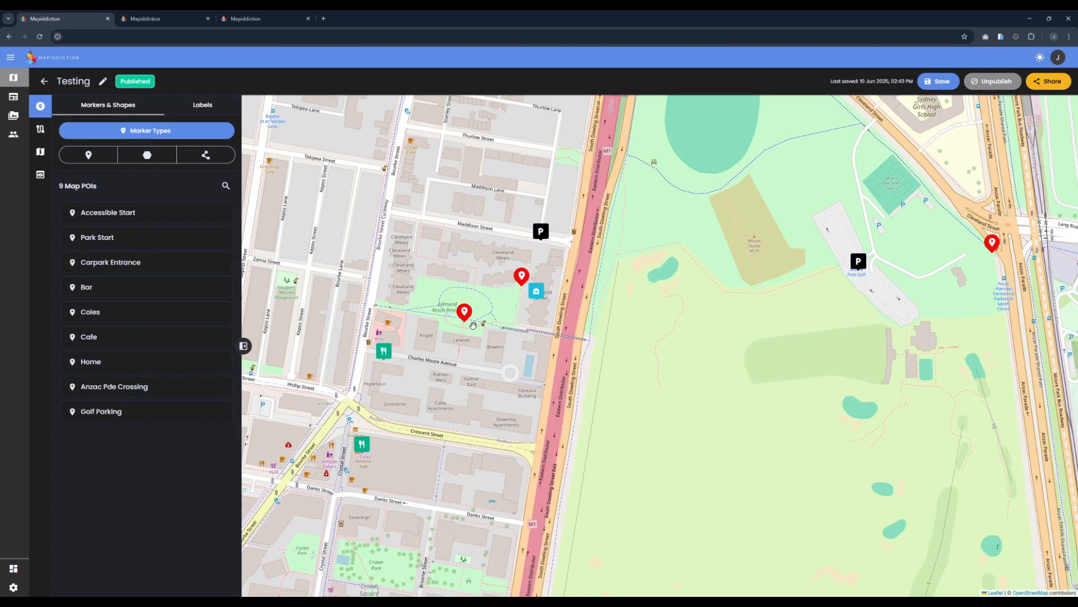
# Step: Show the Testing map's wayfinding routes and zoom and pan around Bourke Street
pyautogui.click(40, 129)
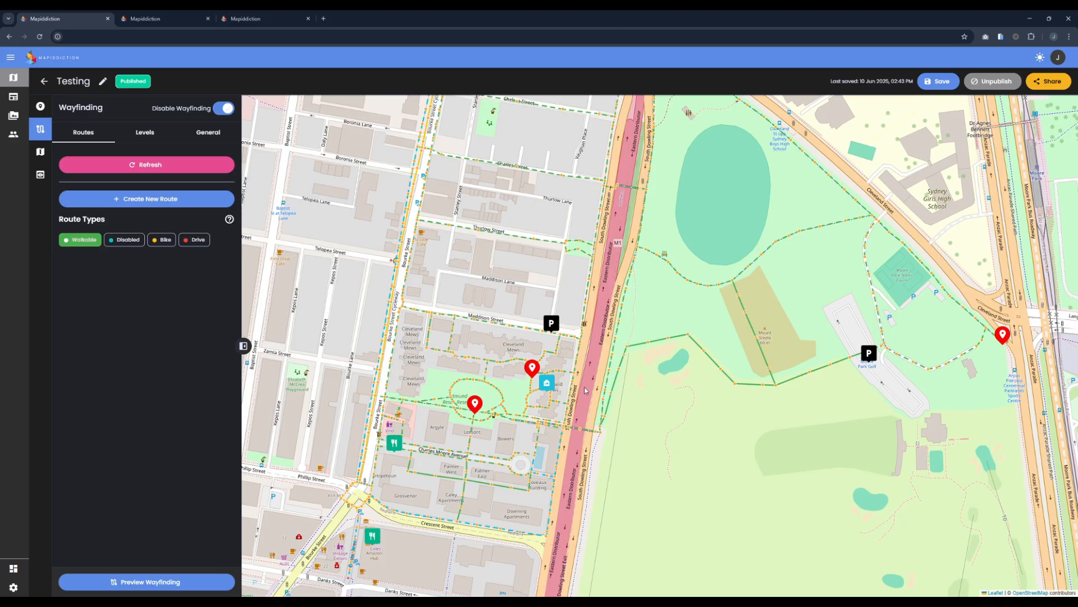
pyautogui.scroll(1, 586, 389)
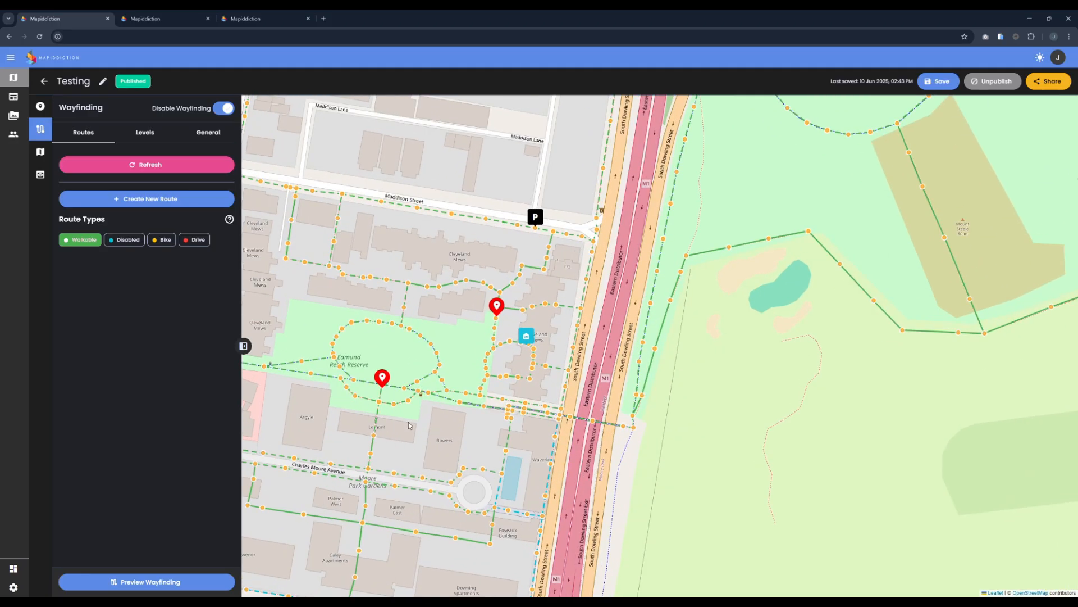
pyautogui.moveTo(416, 430); pyautogui.dragTo(671, 402)
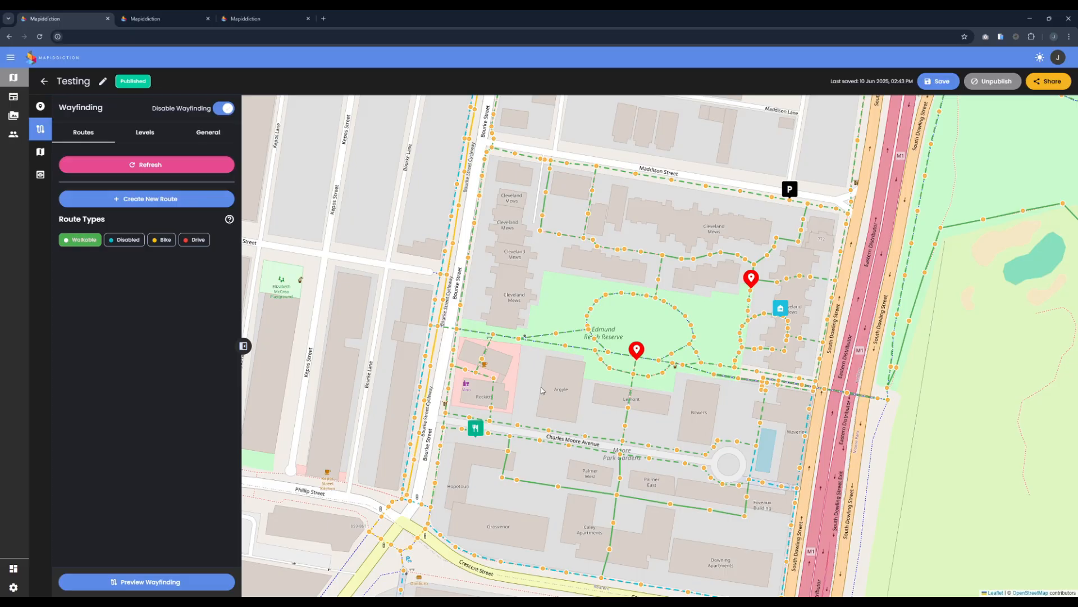
pyautogui.scroll(1, 404, 385)
pyautogui.scroll(1, 466, 286)
pyautogui.moveTo(674, 198); pyautogui.dragTo(668, 316)
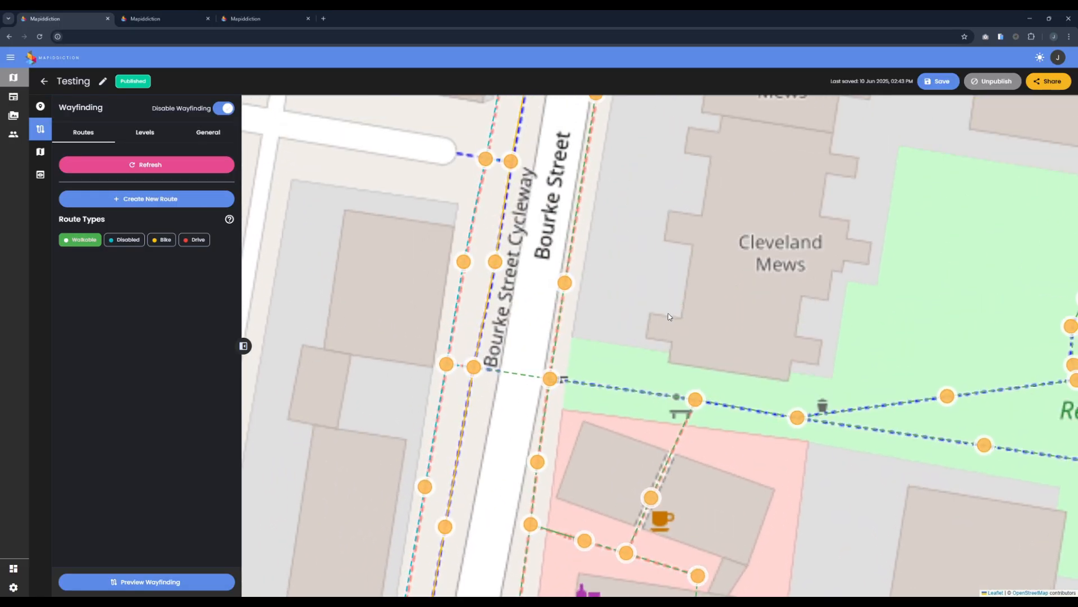
pyautogui.scroll(-2, 668, 316)
# Step: Switch the Testing map style to Light, then view its wayfinding routes along Bourke Street
pyautogui.click(40, 151)
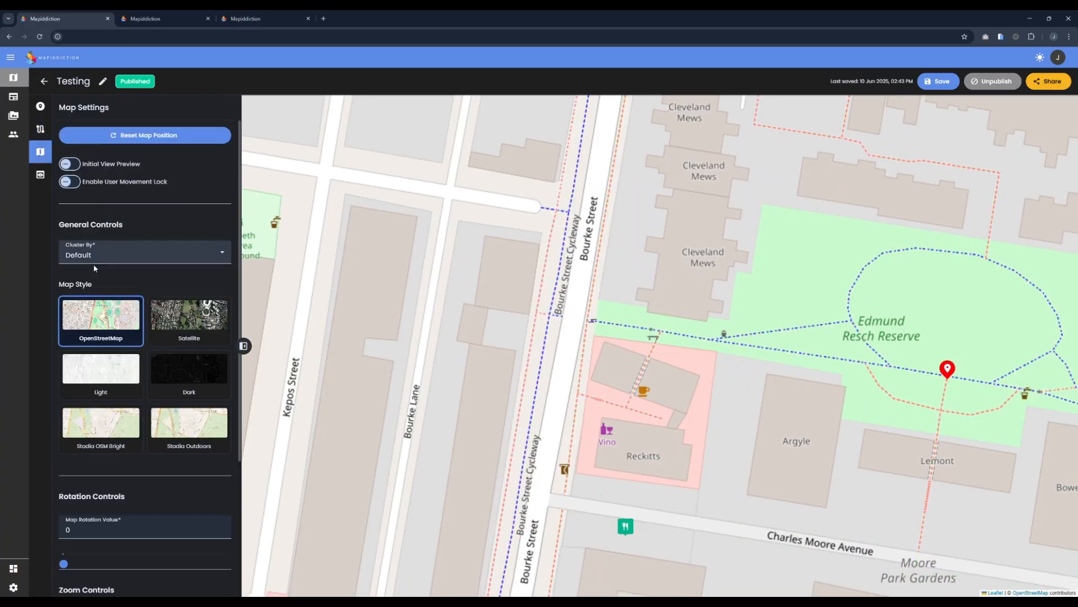
pyautogui.click(101, 371)
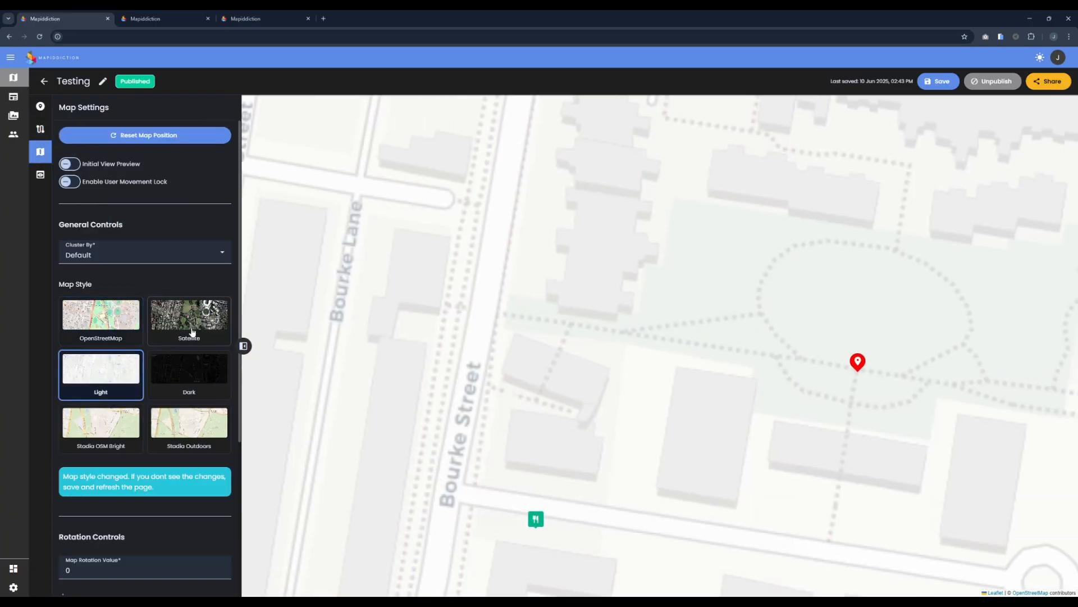
pyautogui.click(40, 129)
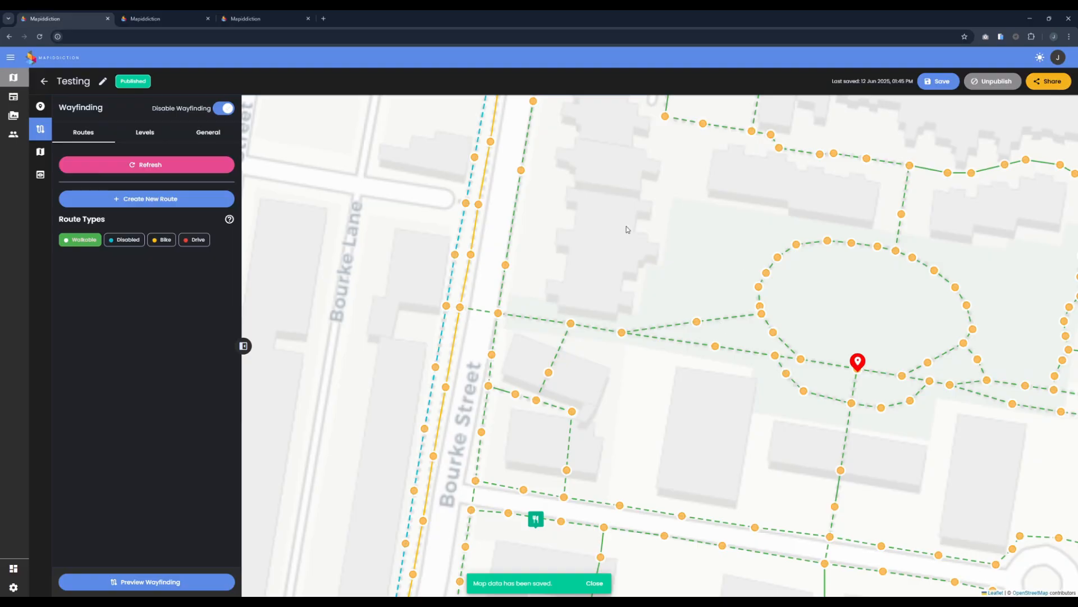
pyautogui.moveTo(628, 229); pyautogui.dragTo(702, 252)
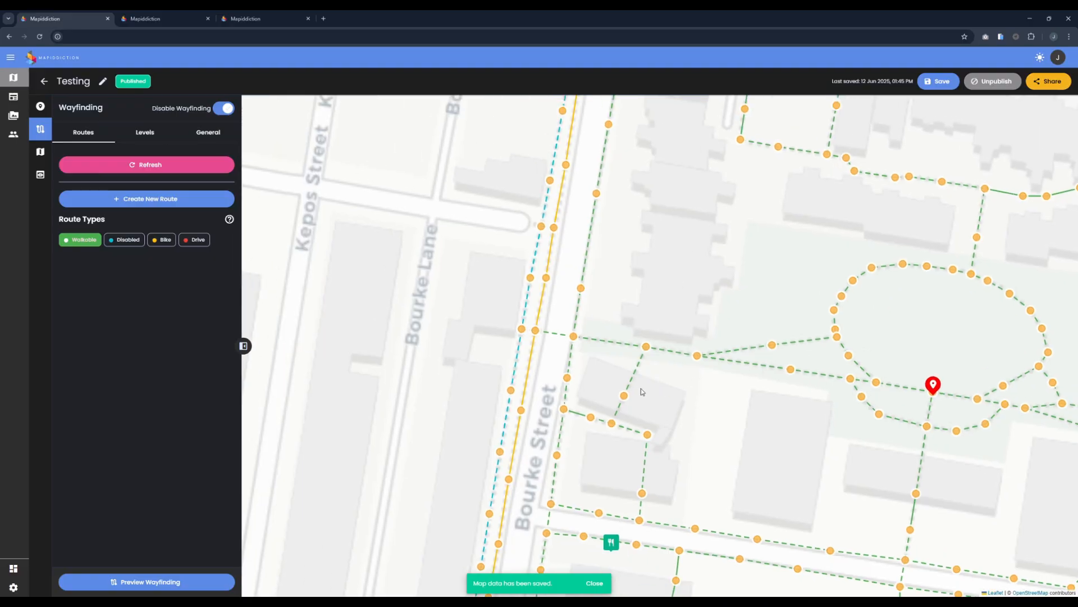
pyautogui.scroll(1, 641, 388)
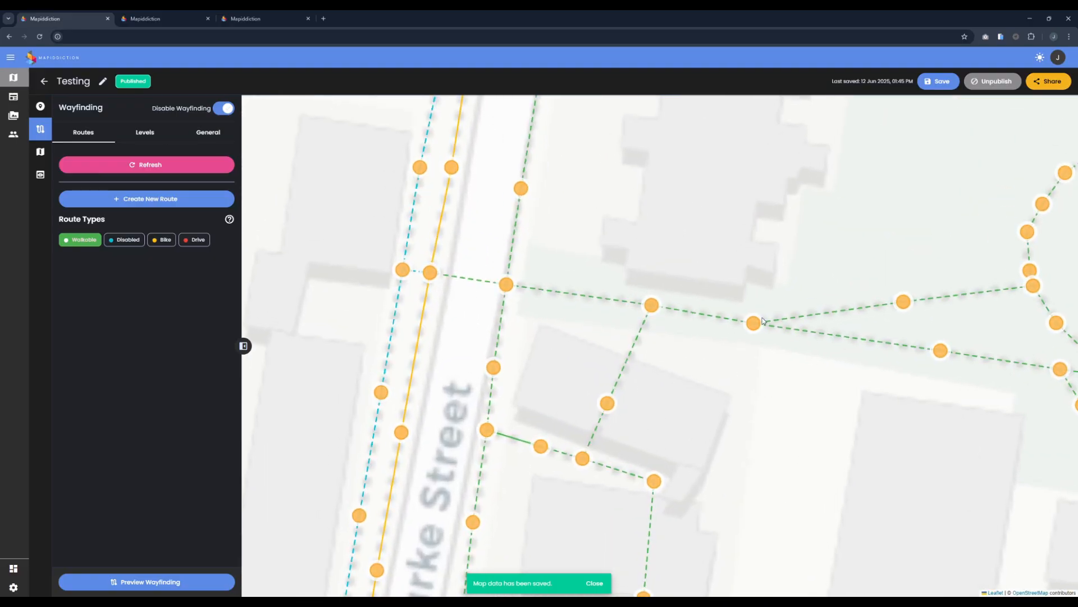
pyautogui.click(854, 342)
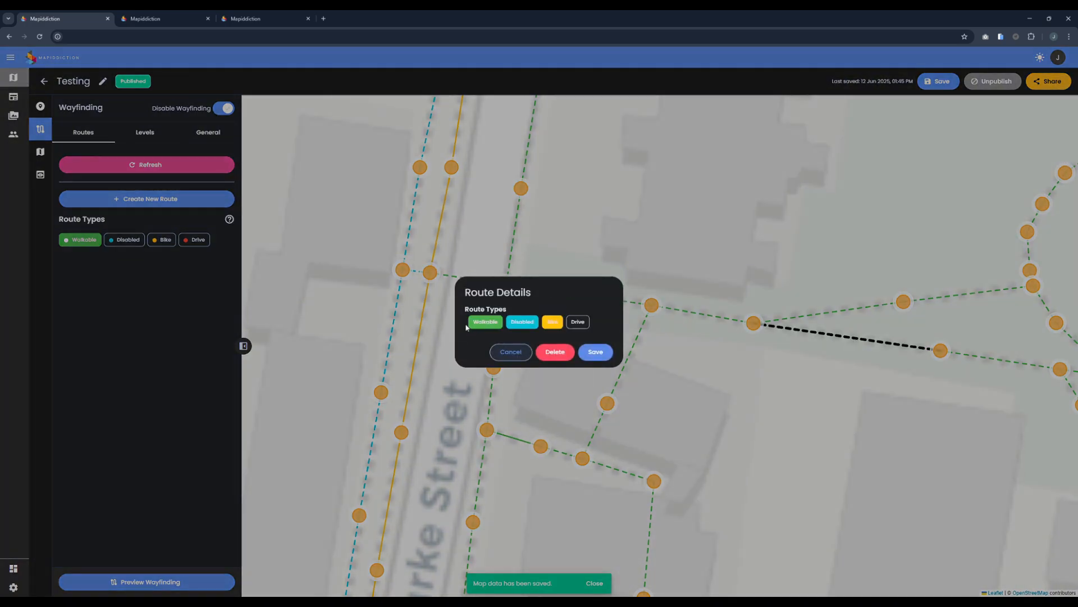
pyautogui.click(504, 347)
pyautogui.moveTo(385, 272); pyautogui.dragTo(497, 300)
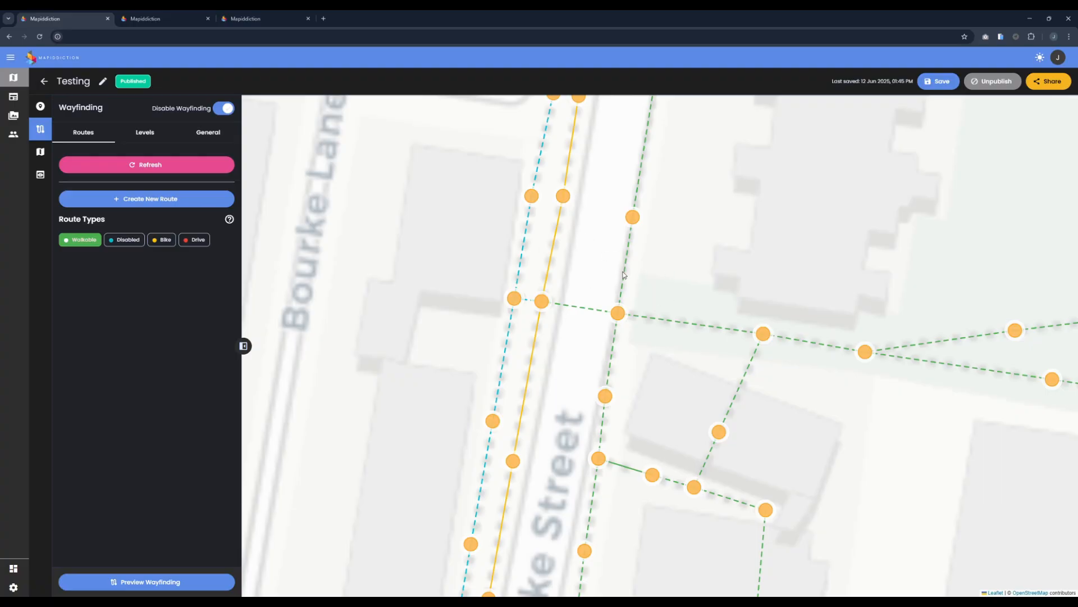
pyautogui.click(551, 263)
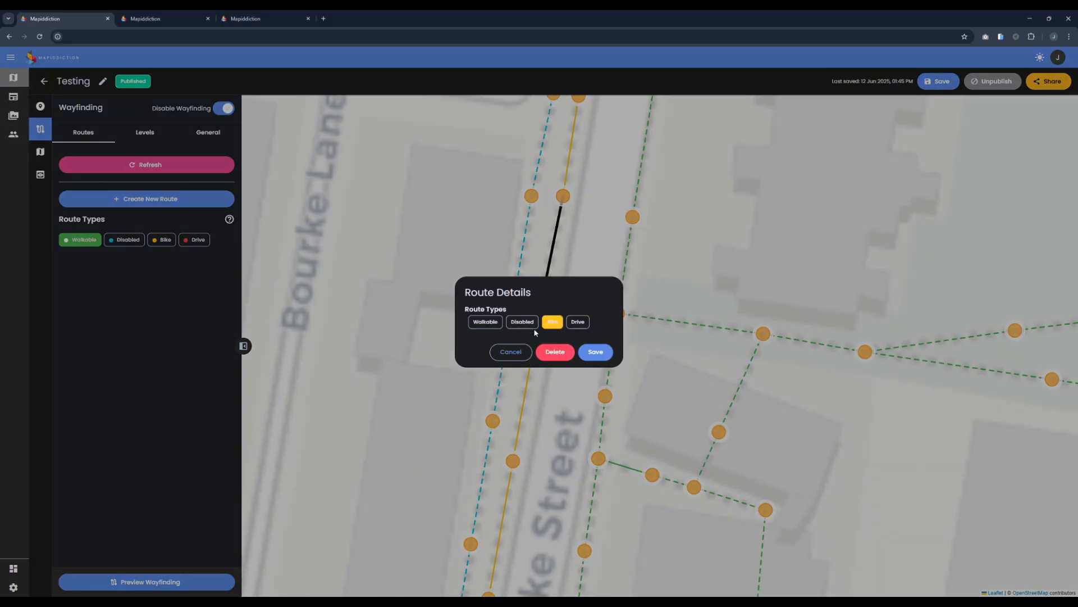
pyautogui.click(511, 354)
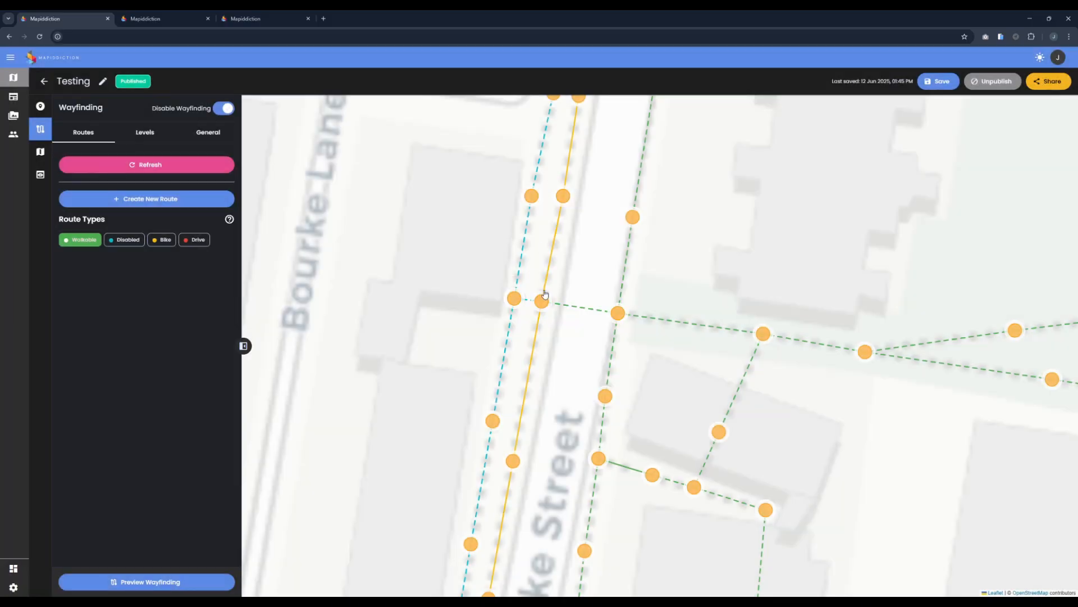
pyautogui.click(504, 355)
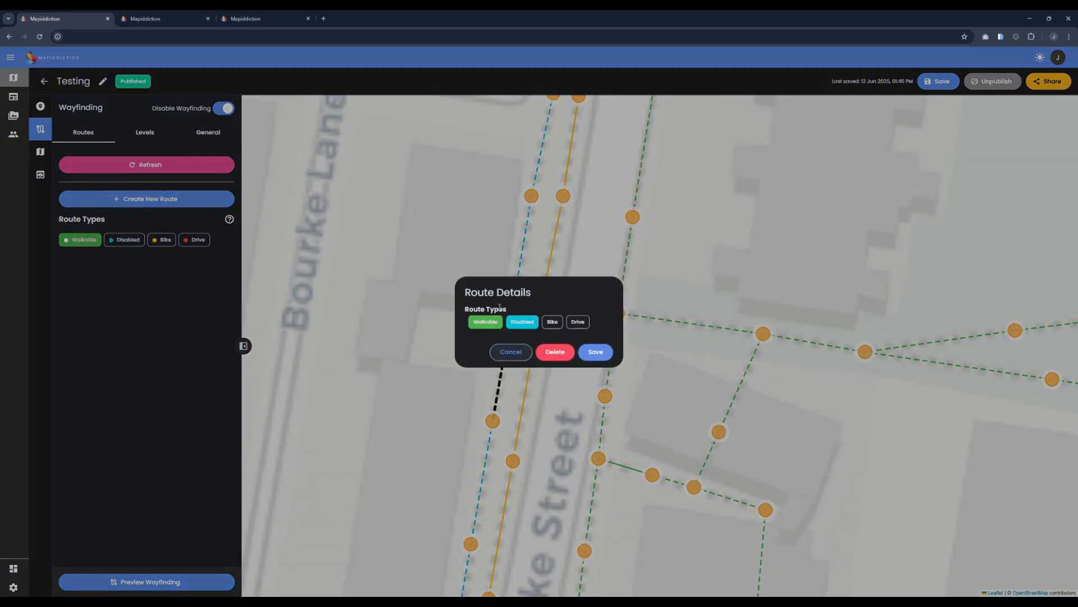
pyautogui.click(508, 353)
pyautogui.scroll(-3, 602, 422)
# Step: Pan the Wayfinding editor east across the park's walkable routes, then back west toward Eastern Distributor
pyautogui.moveTo(703, 579); pyautogui.dragTo(586, 488)
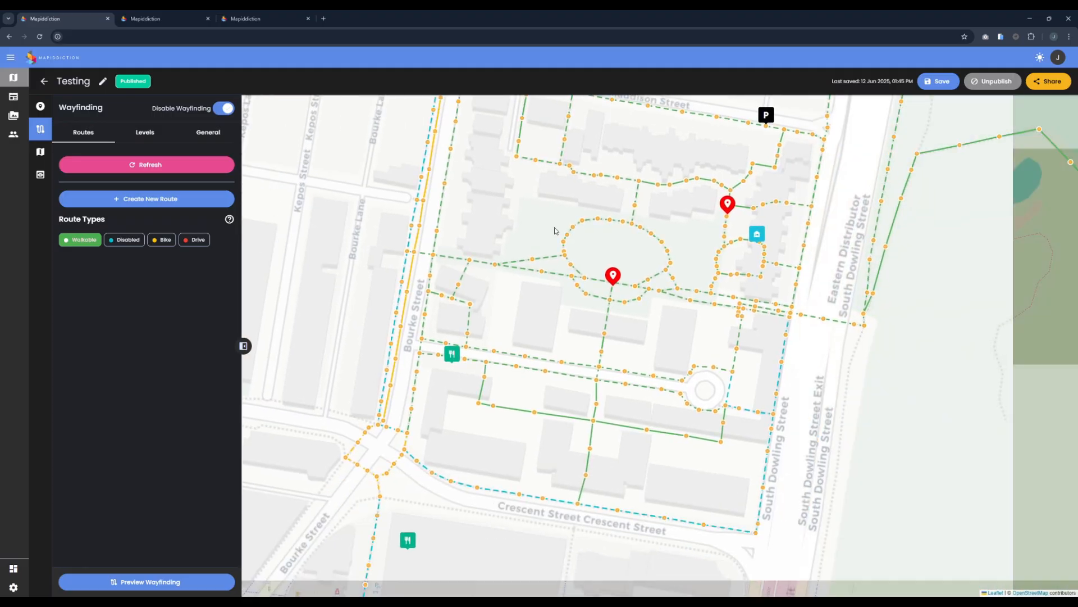
pyautogui.moveTo(738, 164); pyautogui.dragTo(471, 314)
pyautogui.moveTo(764, 272); pyautogui.dragTo(552, 331)
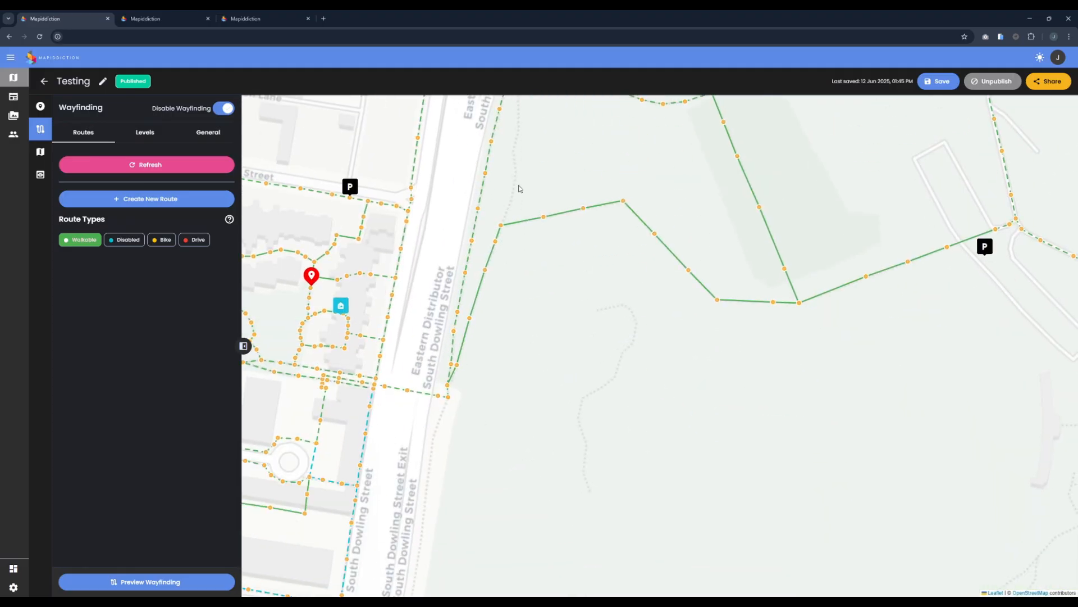
pyautogui.moveTo(518, 185); pyautogui.dragTo(519, 265)
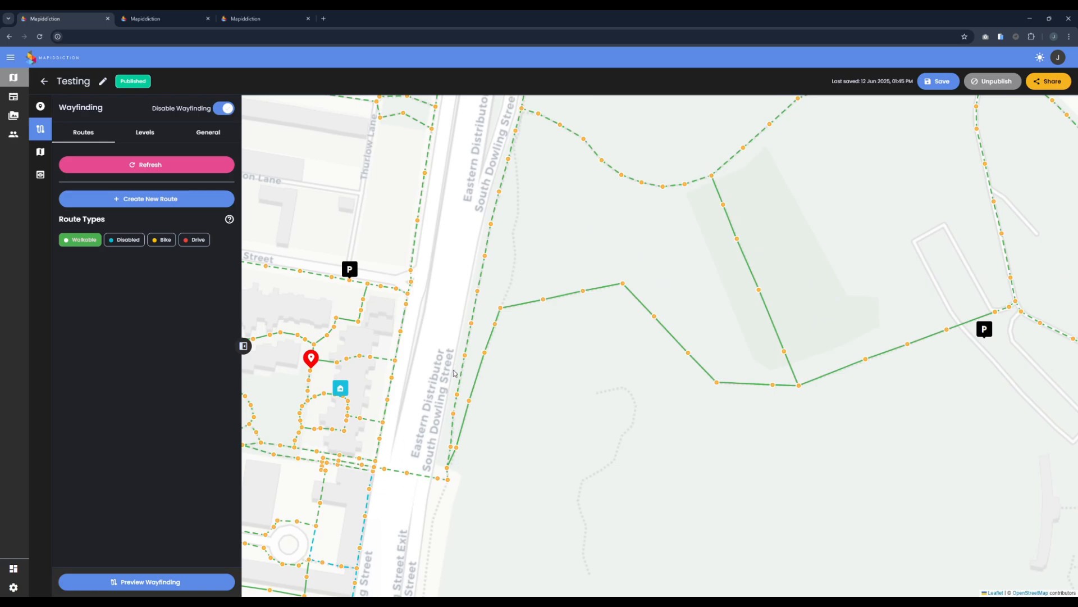
pyautogui.moveTo(501, 184); pyautogui.dragTo(498, 277)
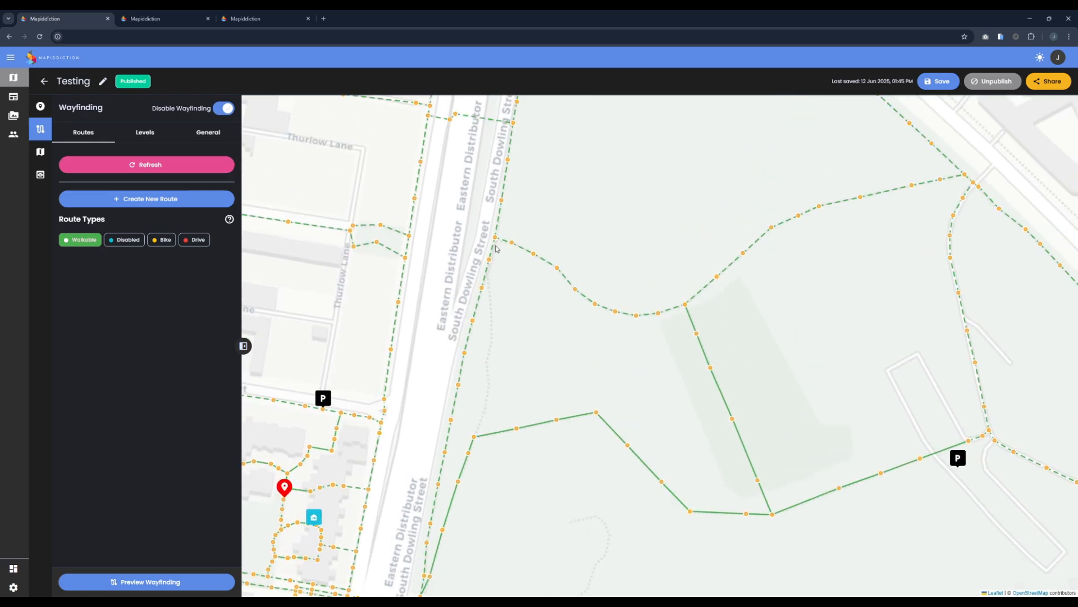
pyautogui.moveTo(527, 340); pyautogui.dragTo(563, 205)
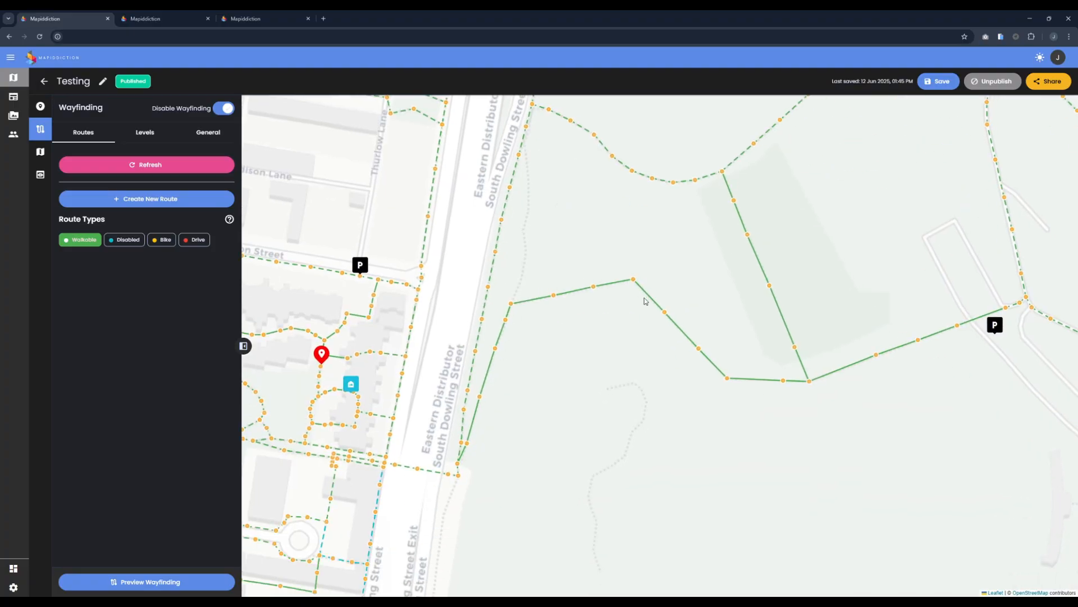
pyautogui.moveTo(702, 382); pyautogui.dragTo(587, 366)
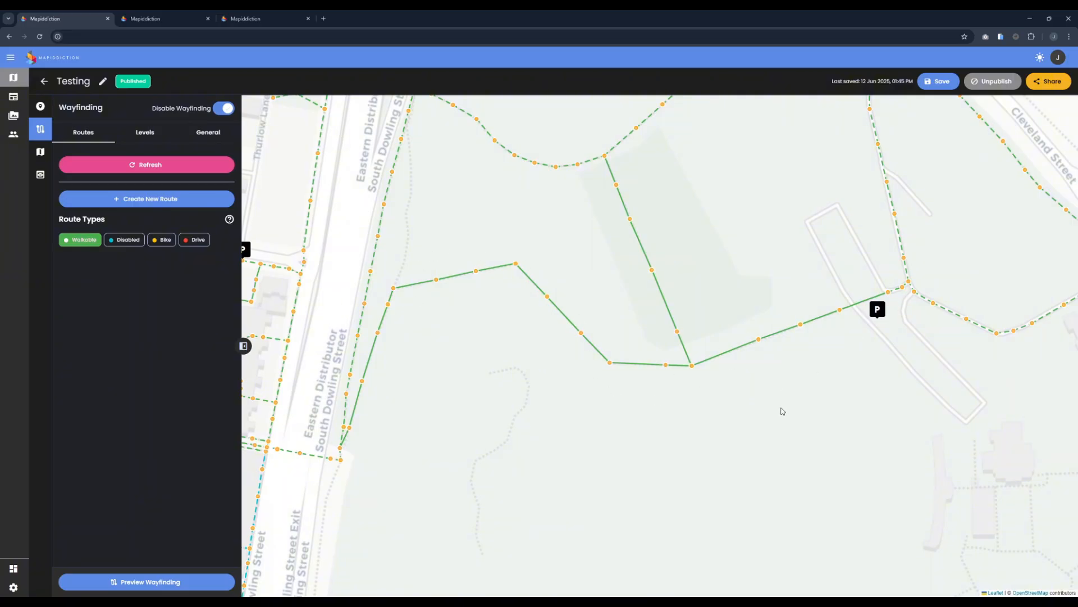
pyautogui.moveTo(781, 409)
pyautogui.mouseDown()
pyautogui.moveTo(776, 460)
pyautogui.moveTo(477, 453)
pyautogui.mouseUp()
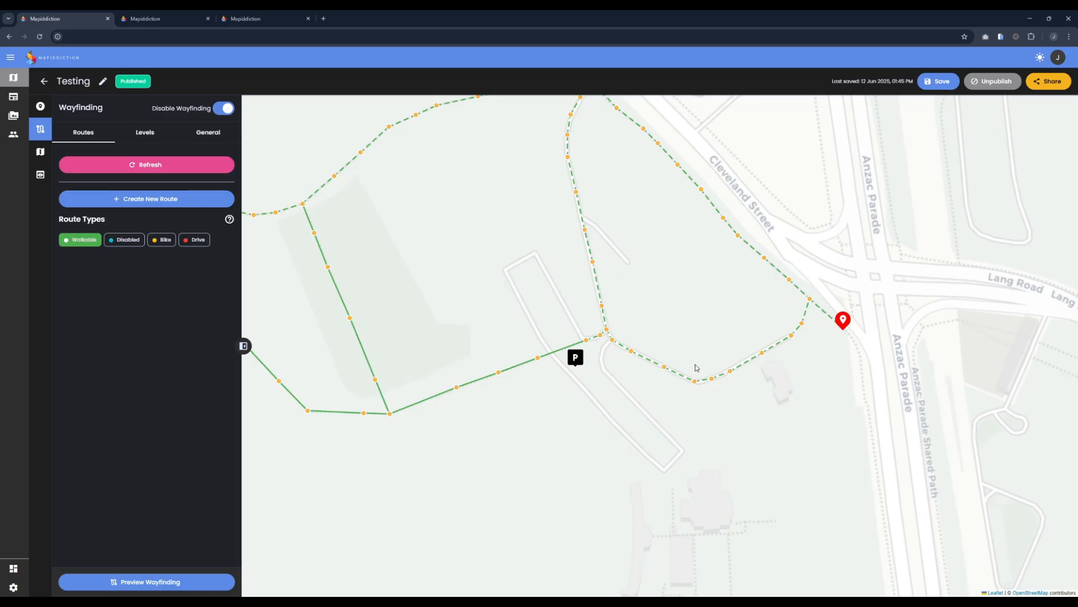
pyautogui.moveTo(602, 260); pyautogui.dragTo(826, 309)
pyautogui.moveTo(494, 267); pyautogui.dragTo(631, 264)
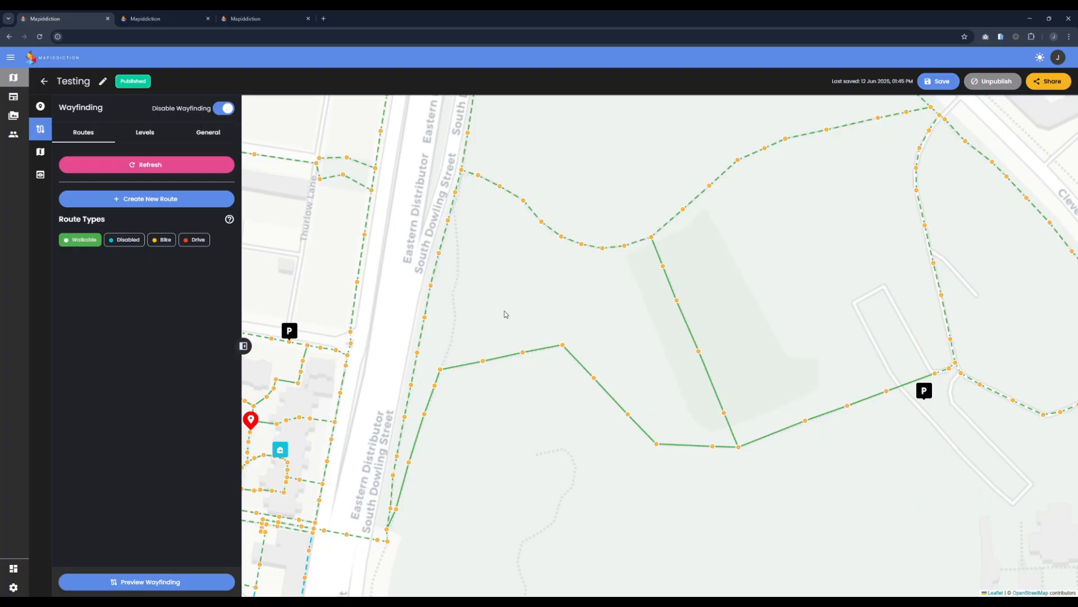
# Step: On the public map, plan a walking route from Home to Cafe (3 mins, 247m)
pyautogui.click(259, 19)
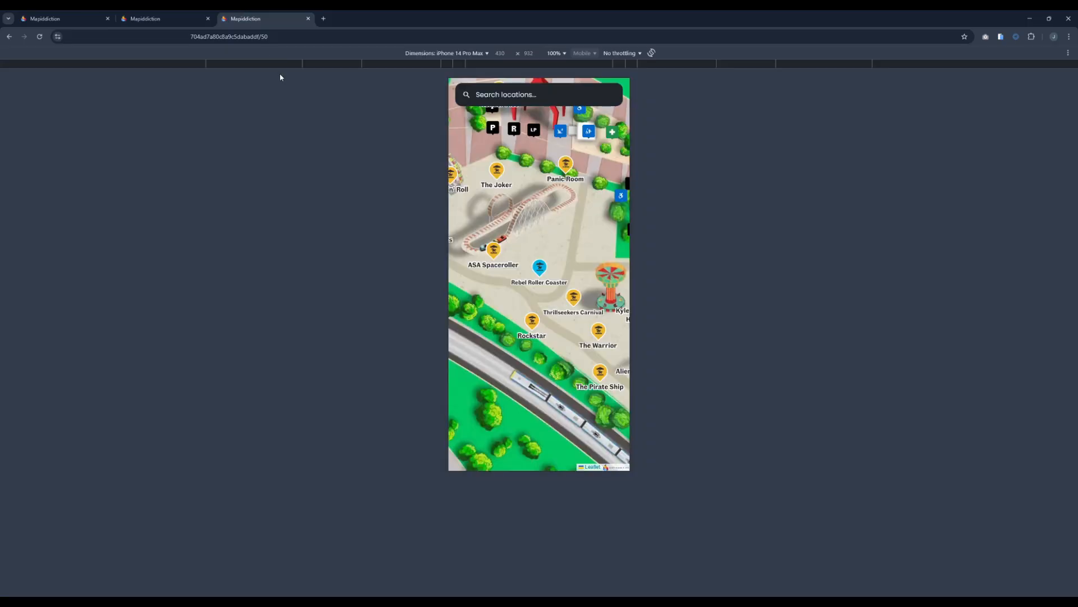
pyautogui.click(158, 19)
pyautogui.moveTo(607, 310); pyautogui.dragTo(523, 356)
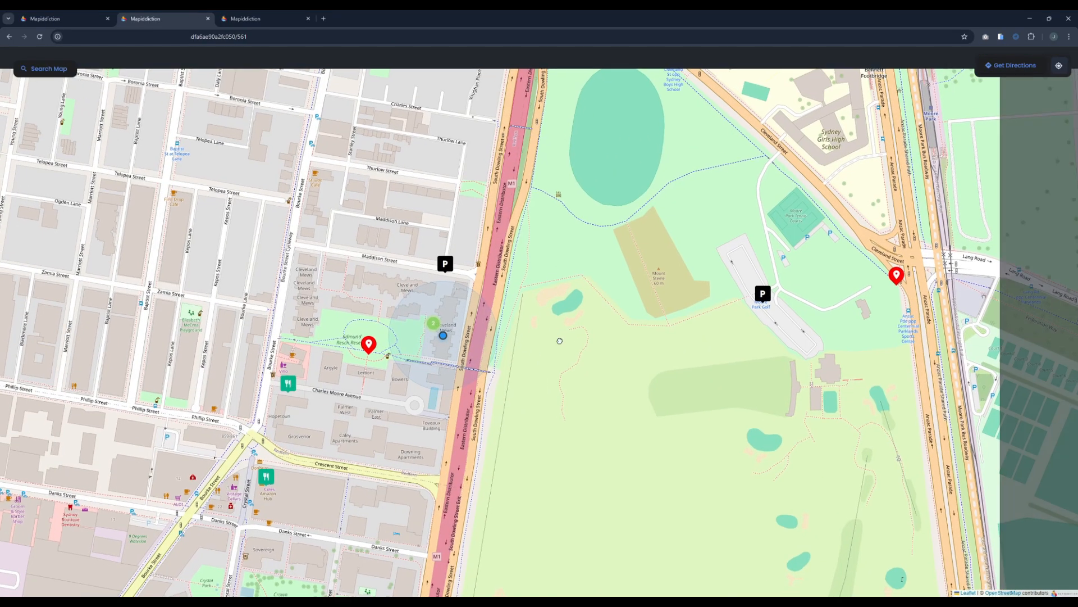
pyautogui.click(1014, 65)
pyautogui.click(962, 96)
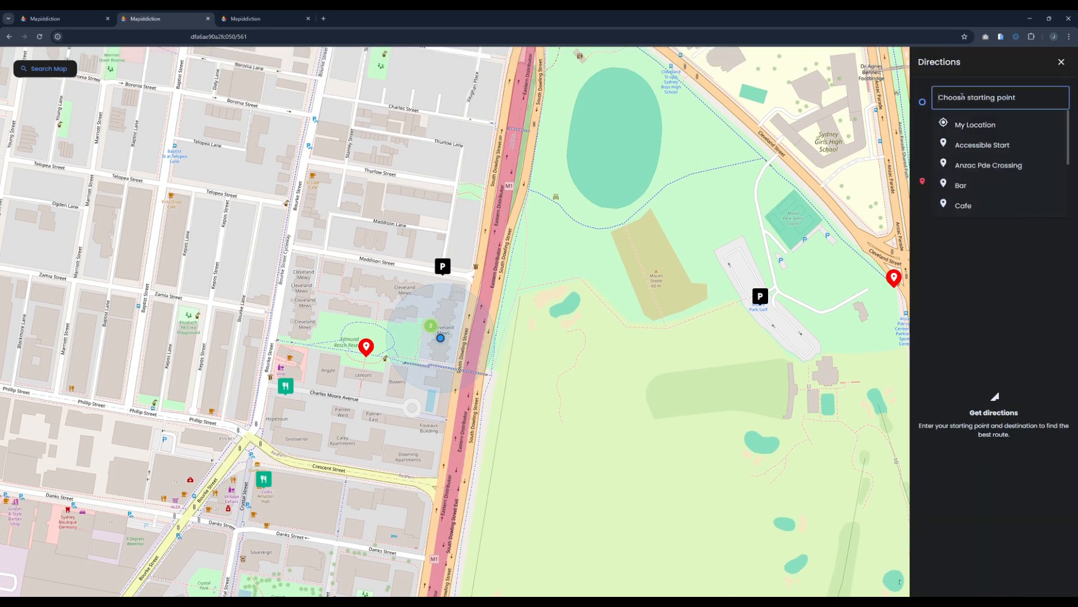
pyautogui.write('Home')
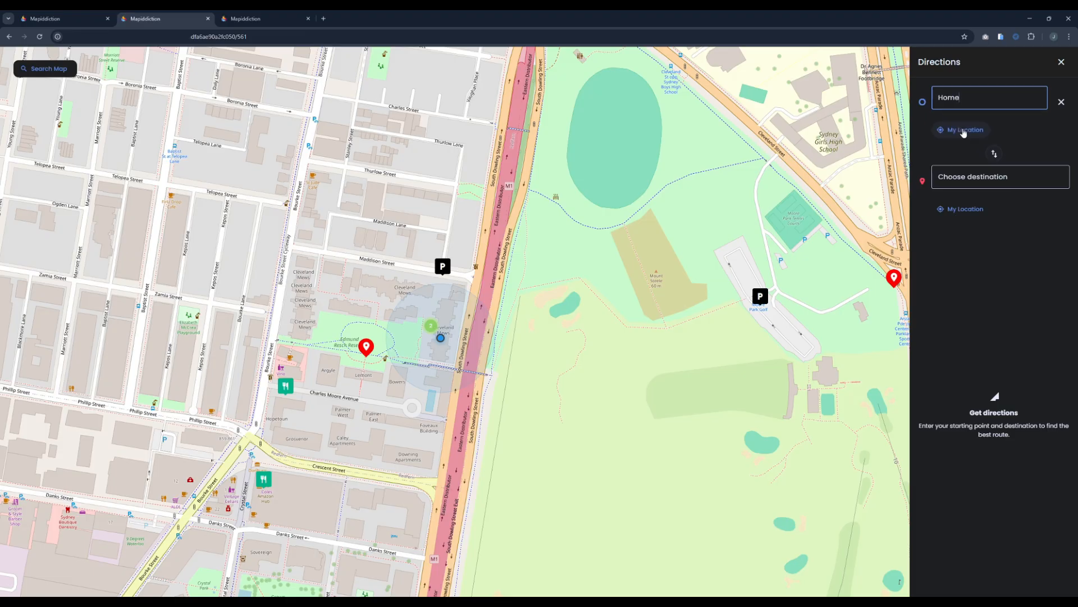
pyautogui.click(975, 176)
pyautogui.write('Cafe')
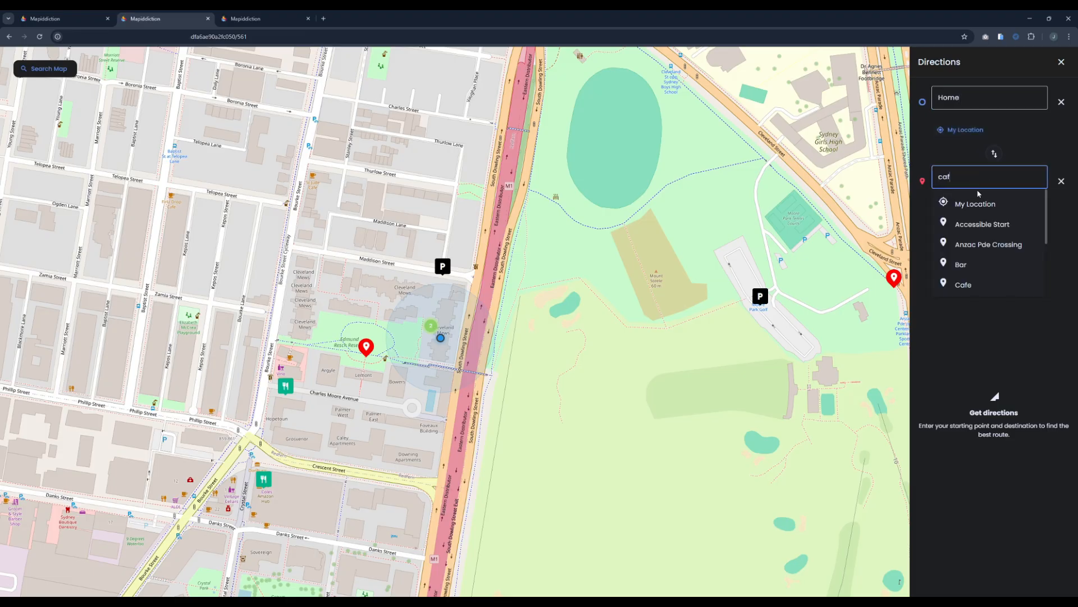
pyautogui.press('Return')
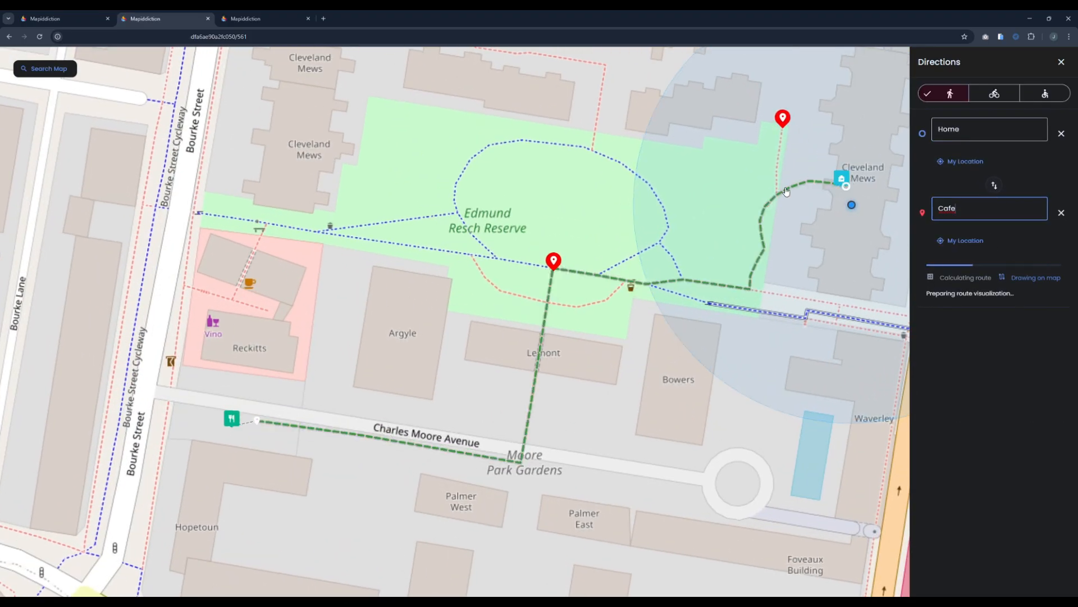
pyautogui.moveTo(719, 376); pyautogui.dragTo(641, 340)
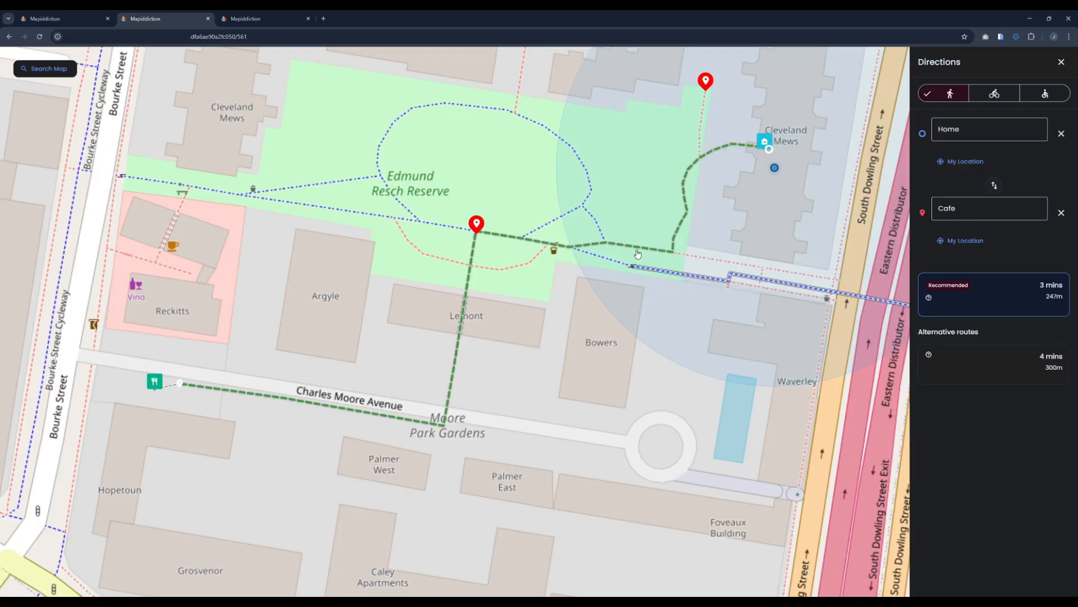
# Step: Return to the Wayfinding editor and centre it on the reserve's path network
pyautogui.click(61, 18)
pyautogui.moveTo(562, 359); pyautogui.dragTo(1011, 212)
pyautogui.scroll(2, 687, 357)
pyautogui.moveTo(687, 356); pyautogui.dragTo(689, 396)
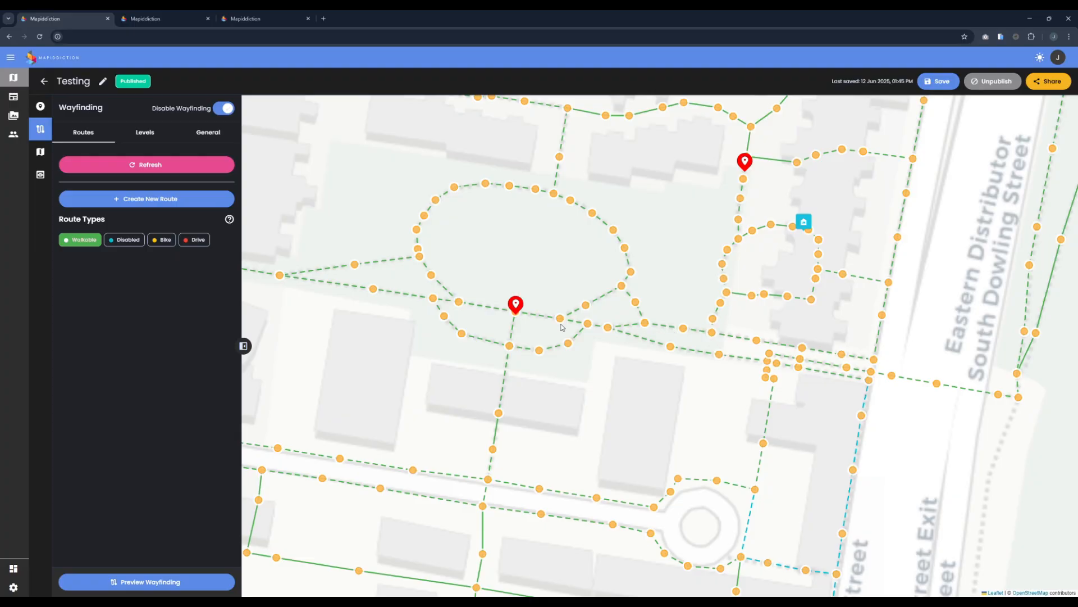
pyautogui.scroll(3, 497, 405)
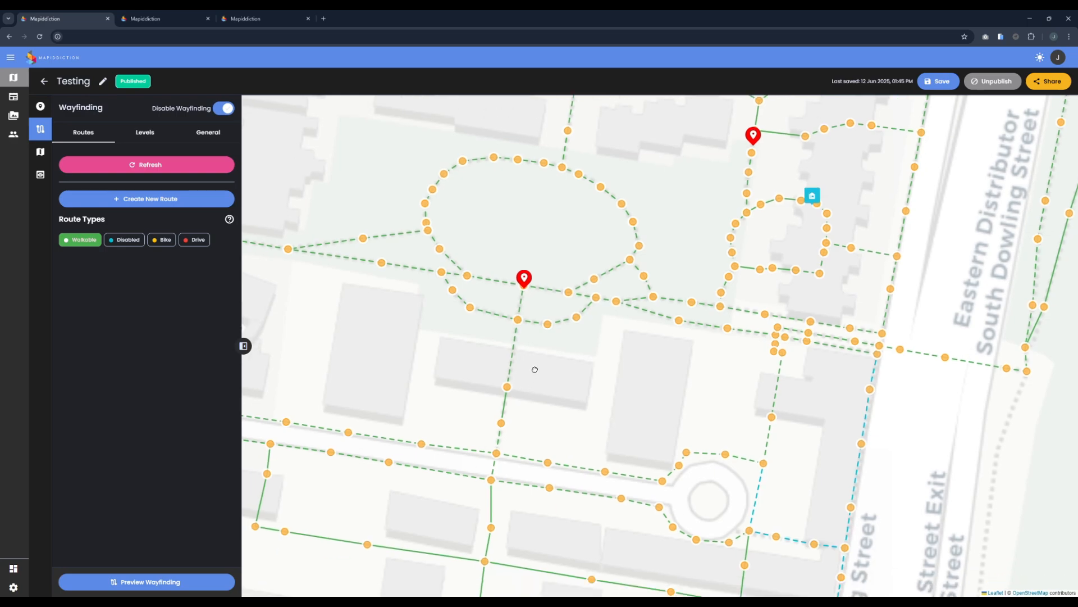
pyautogui.scroll(2, 490, 388)
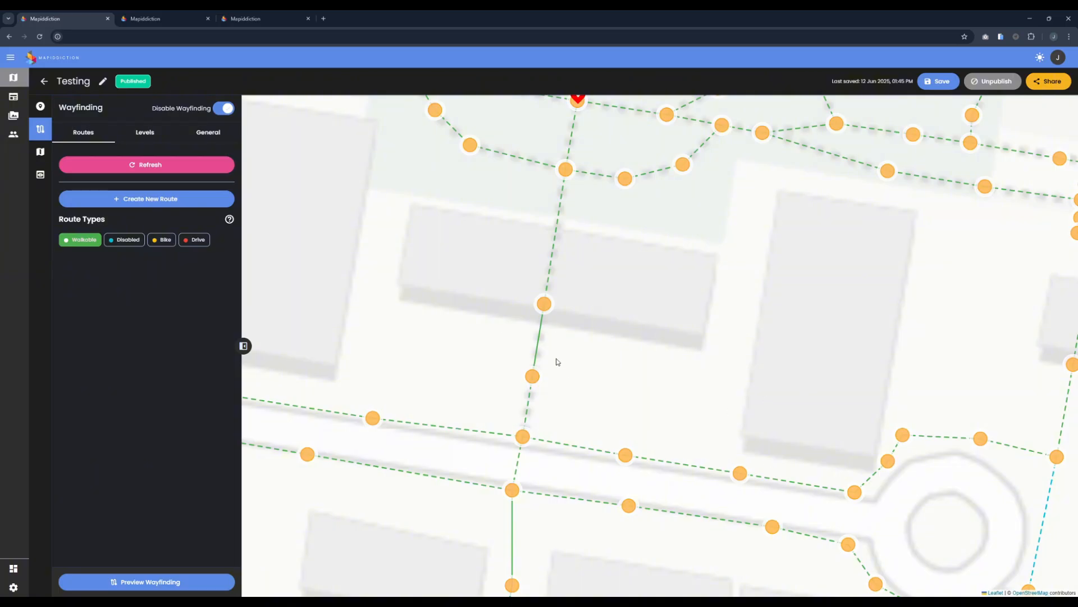
pyautogui.scroll(-2, 528, 347)
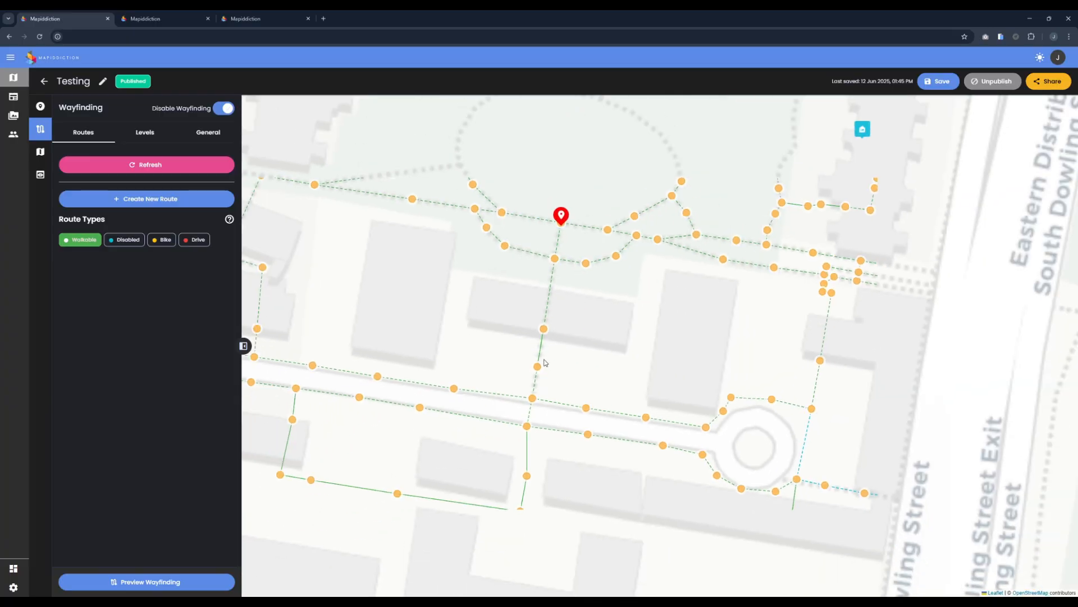
pyautogui.scroll(2, 528, 347)
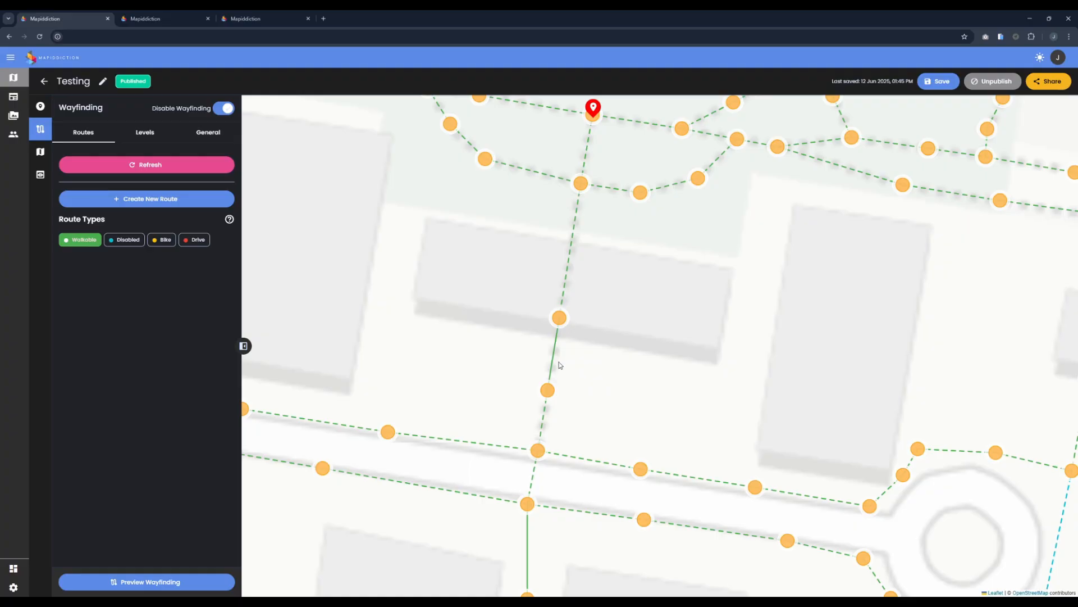
# Step: Switch the Home-to-Cafe directions to wheelchair mode and inspect the 5-min, 310m route
pyautogui.click(161, 19)
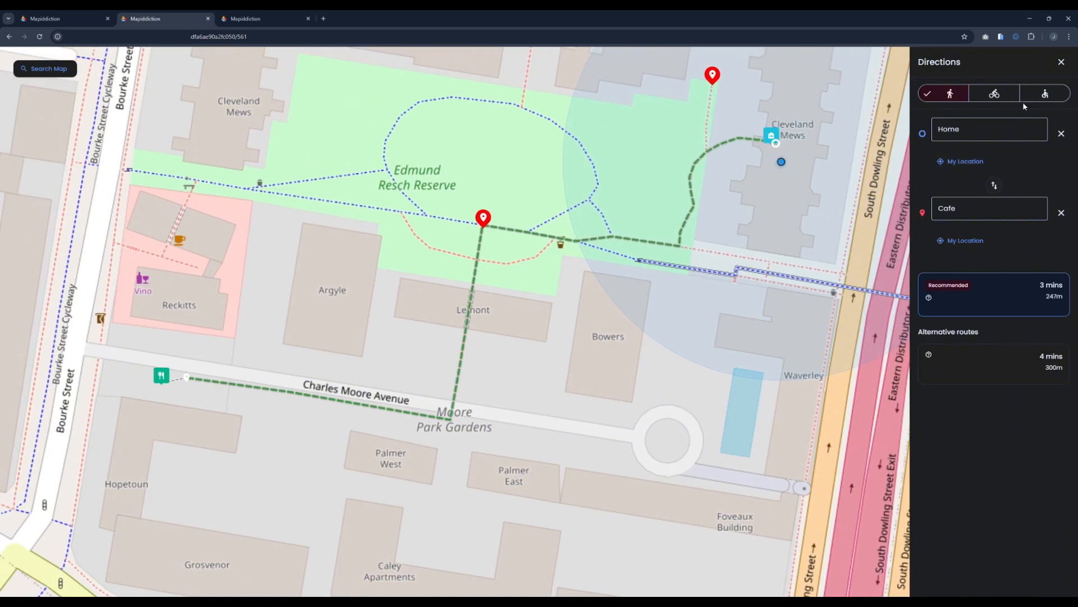
pyautogui.click(1047, 94)
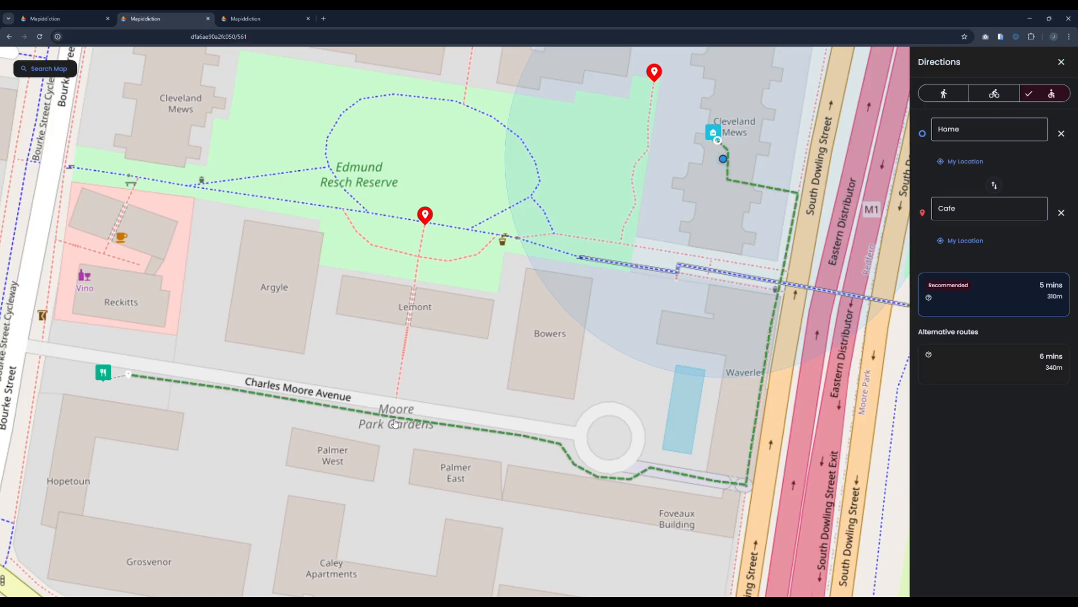
pyautogui.moveTo(114, 389); pyautogui.dragTo(270, 415)
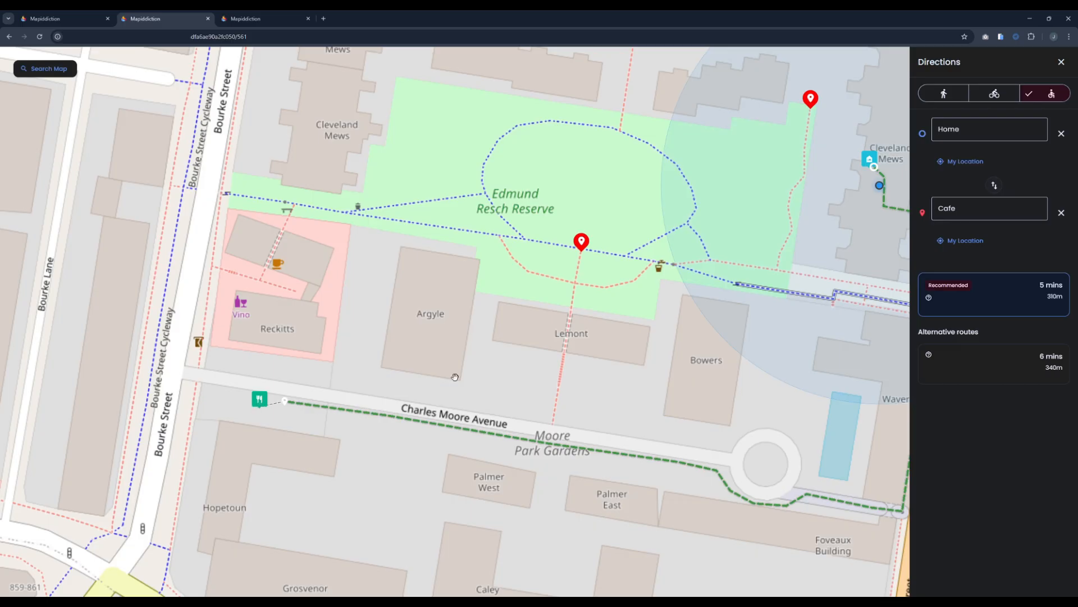
pyautogui.moveTo(803, 179); pyautogui.dragTo(724, 181)
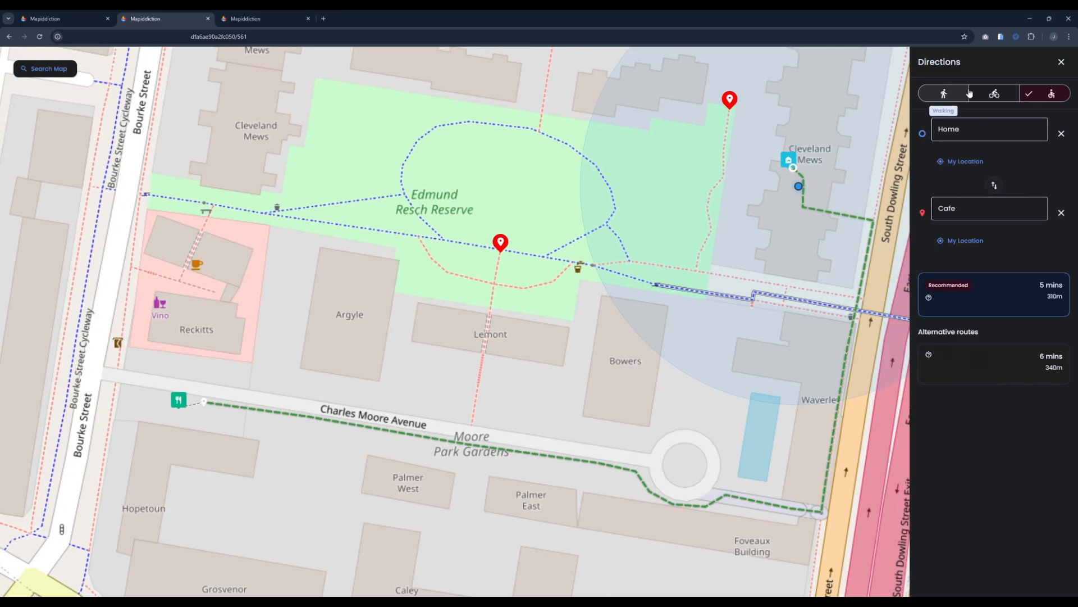
# Step: Compare a bike route, revert the directions to walking, and zoom out in the Wayfinding editor
pyautogui.click(991, 95)
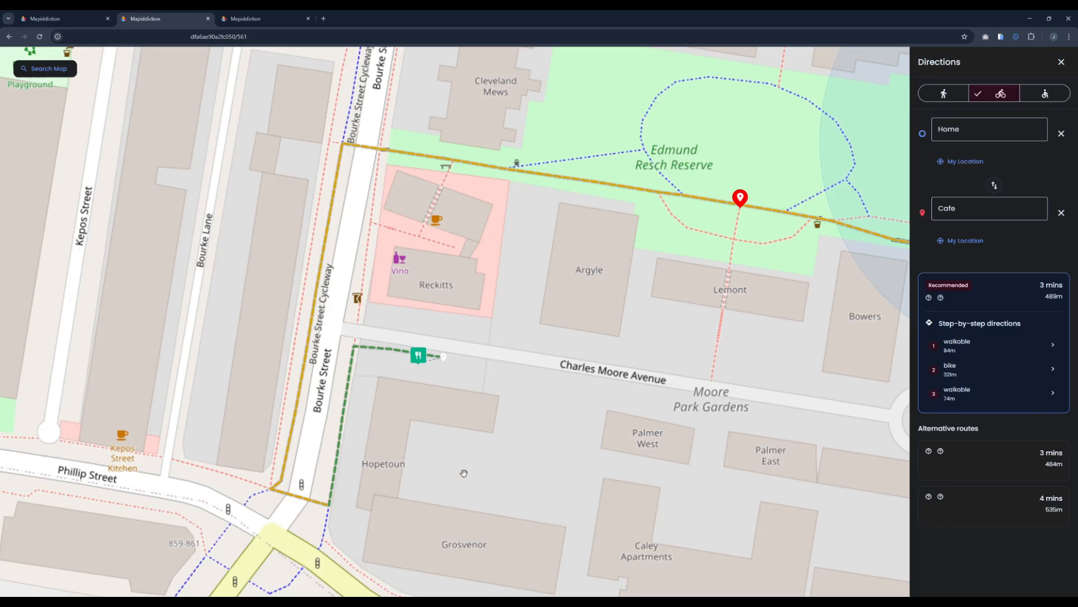
pyautogui.moveTo(504, 352); pyautogui.dragTo(453, 340)
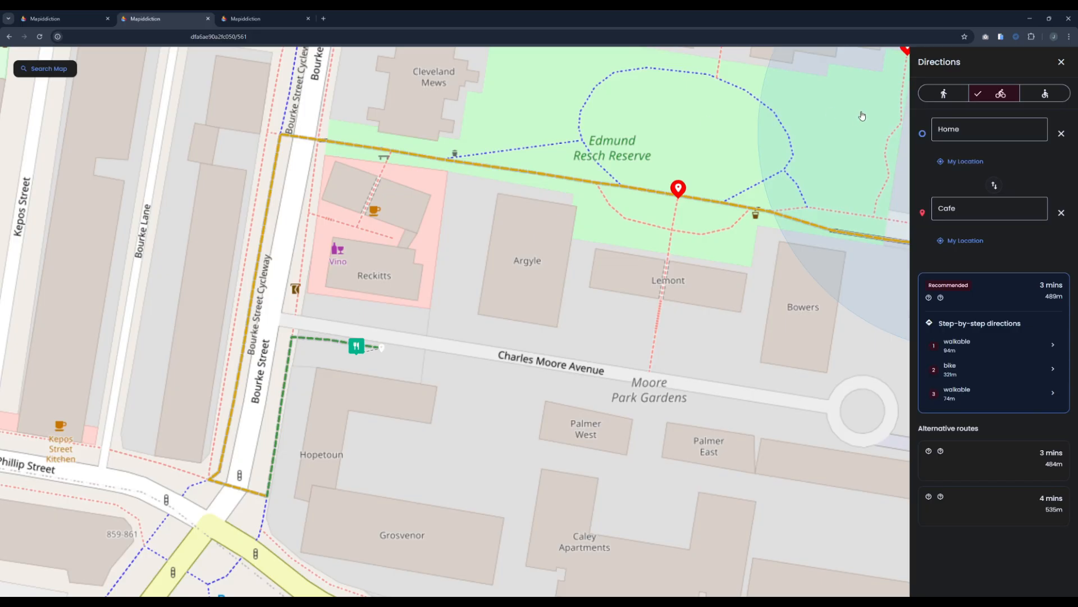
pyautogui.click(944, 94)
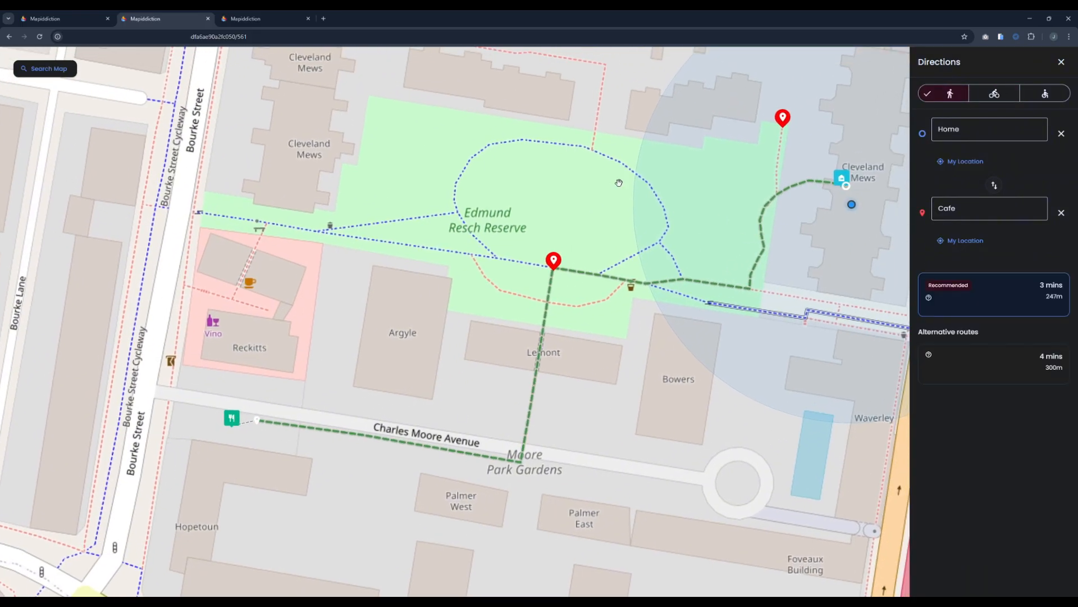
pyautogui.click(89, 22)
pyautogui.scroll(-2, 686, 433)
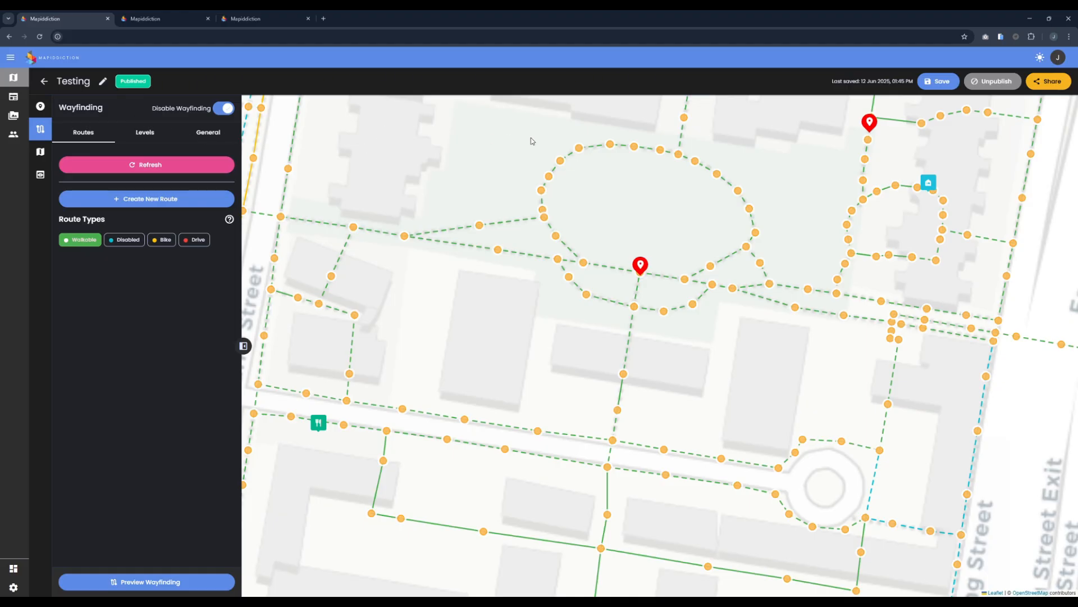
# Step: Log out, sign in with the edited saved account e-mail, and open the draft Overlay Map
pyautogui.click(1060, 58)
pyautogui.click(1028, 146)
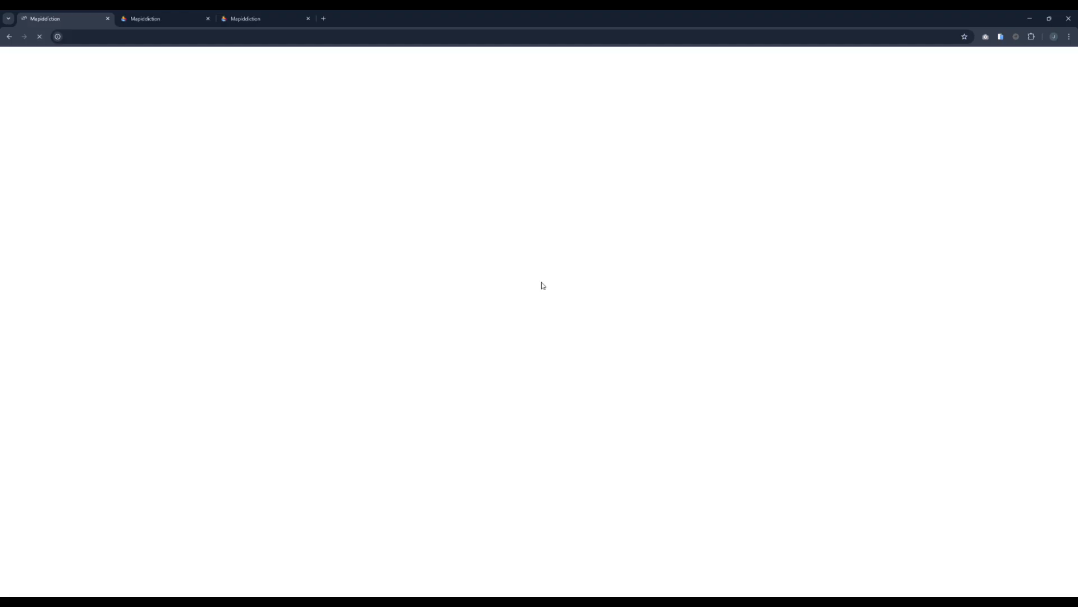
pyautogui.click(180, 294)
pyautogui.write('josh')
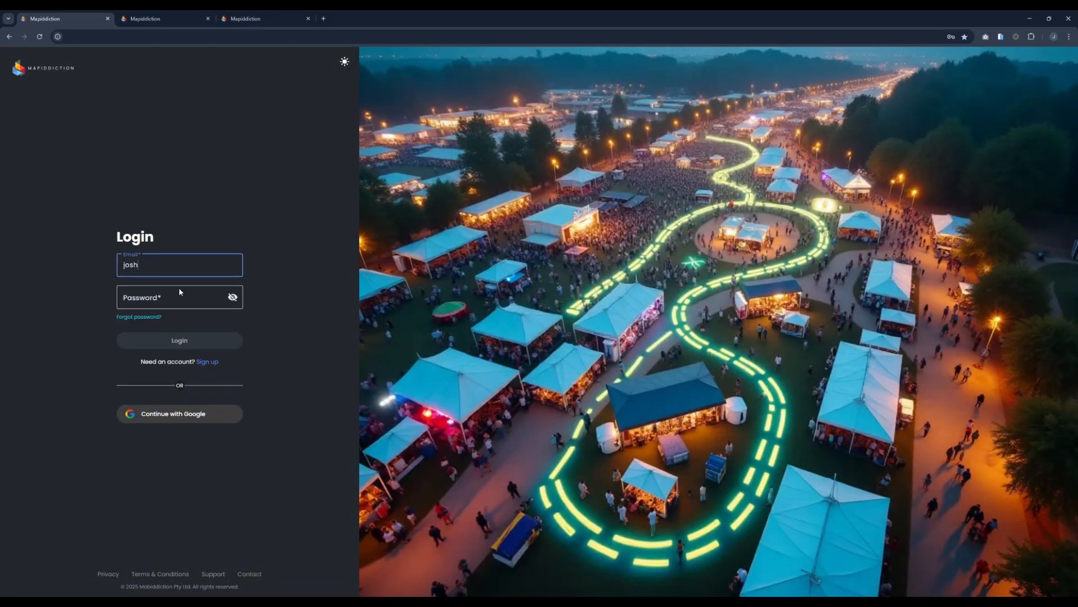
pyautogui.click(179, 289)
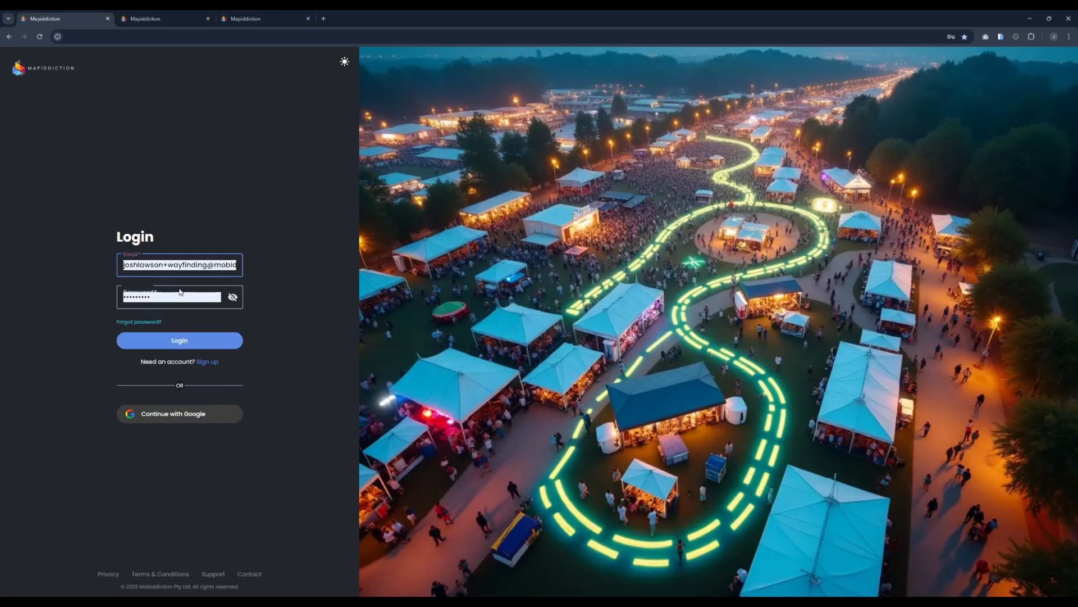
pyautogui.click(215, 264)
pyautogui.write('16')
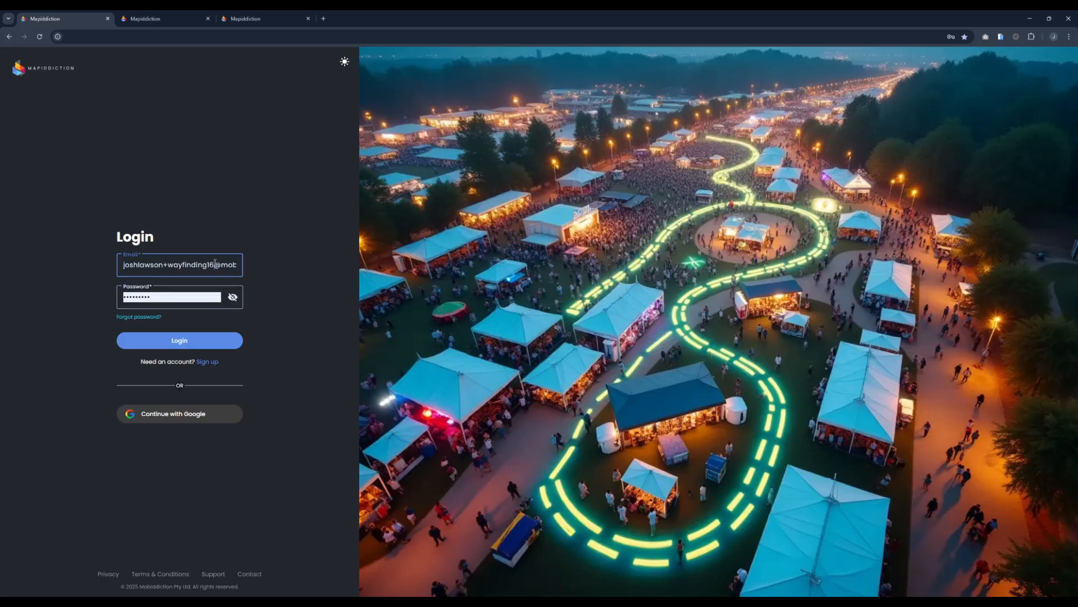
pyautogui.click(180, 340)
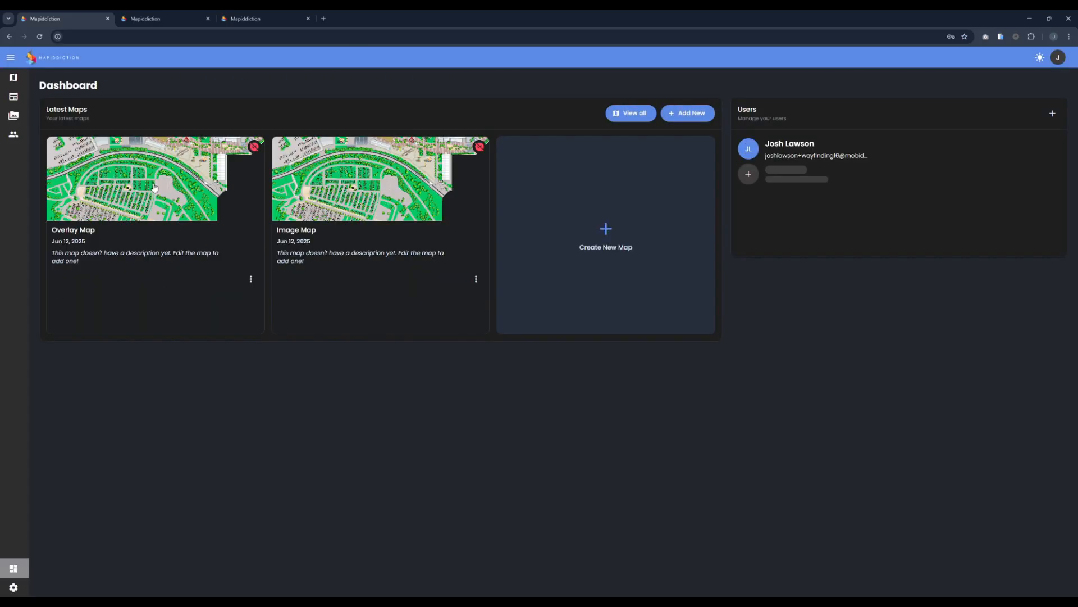
pyautogui.click(155, 189)
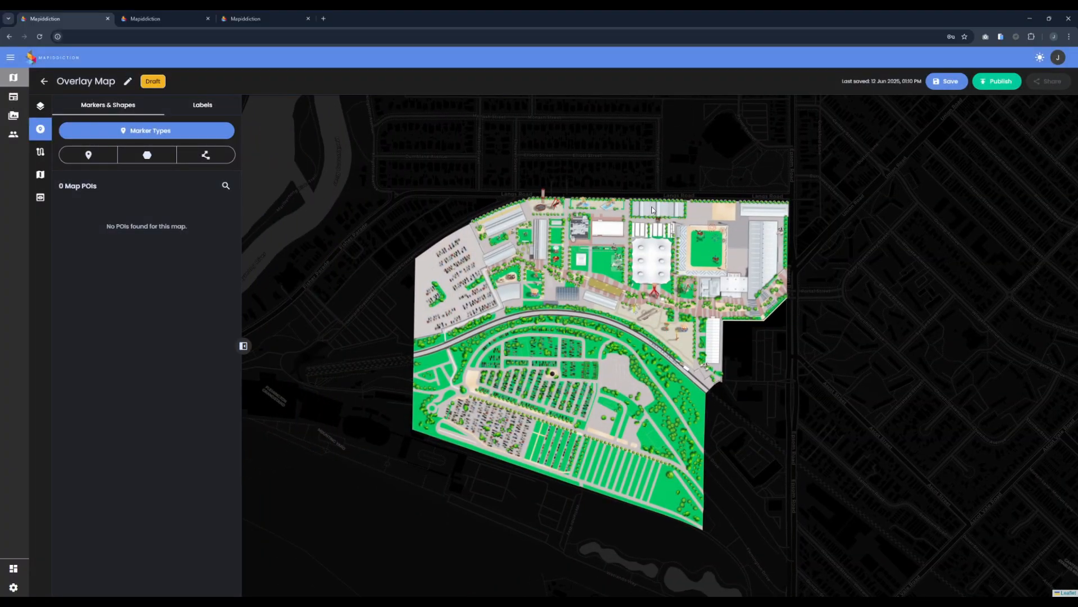
# Step: Try publishing Overlay Map by requesting 1 Admin licence at A$0.00/mo; the update fails
pyautogui.click(997, 82)
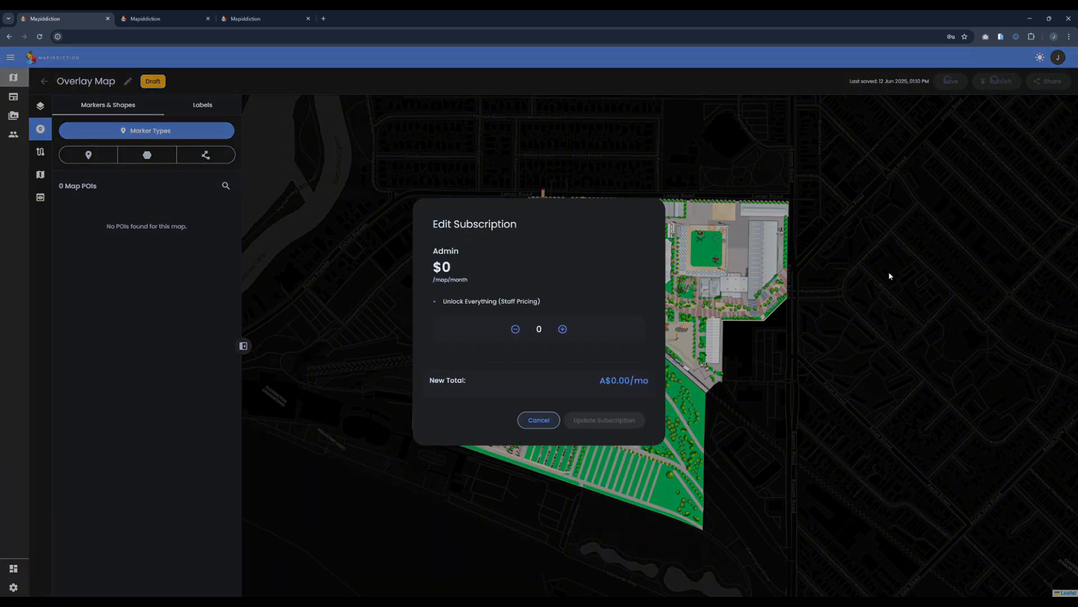
pyautogui.moveTo(407, 259); pyautogui.dragTo(501, 258)
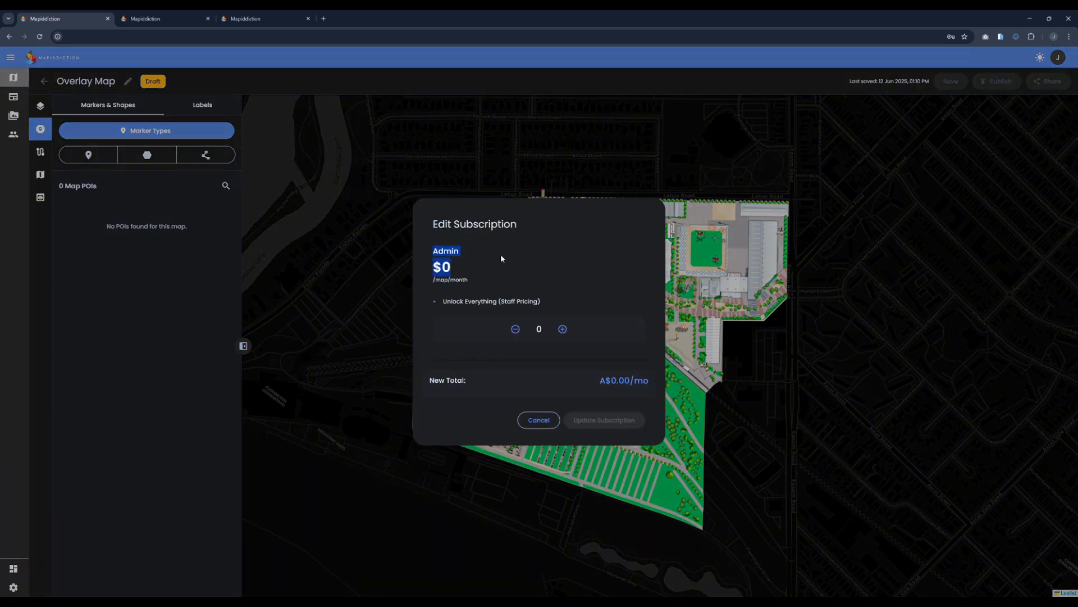
pyautogui.click(474, 305)
pyautogui.click(563, 329)
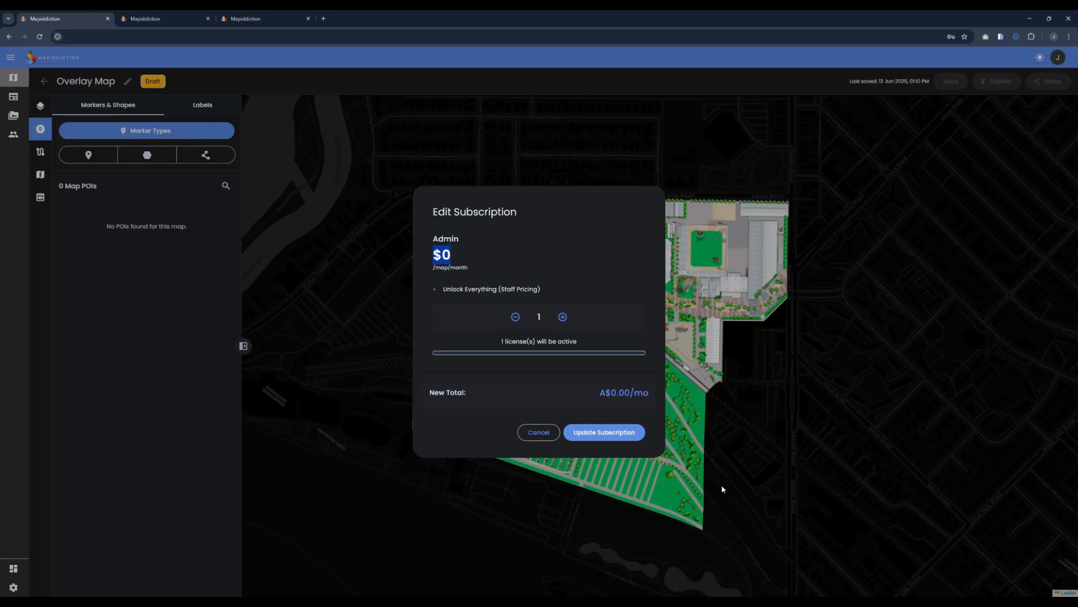
pyautogui.click(520, 434)
pyautogui.click(1059, 57)
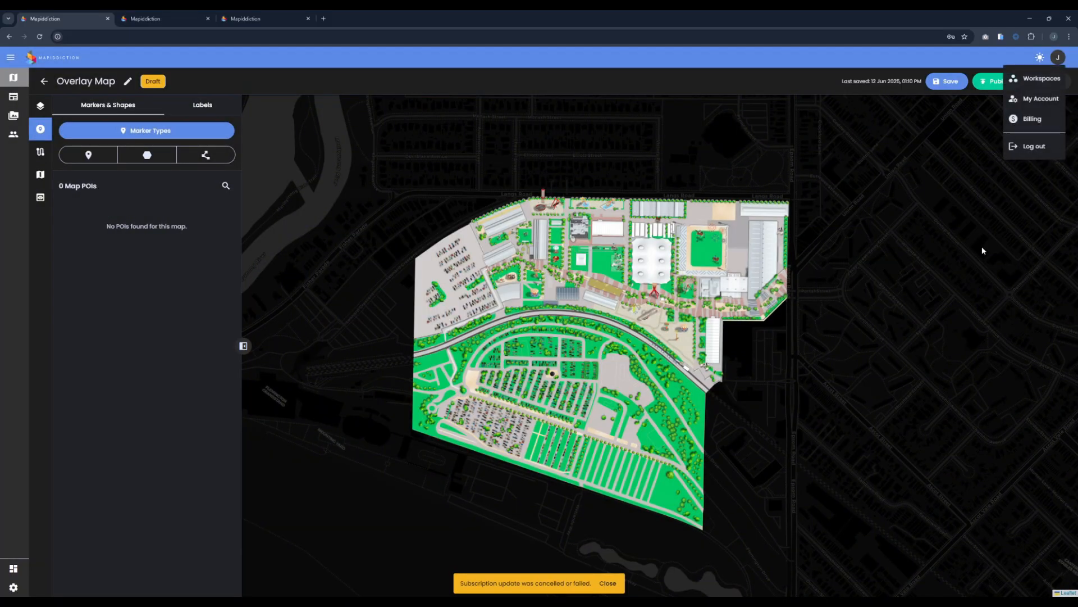
# Step: Log out and sign in with the other saved account's e-mail and password
pyautogui.click(1034, 146)
pyautogui.click(163, 289)
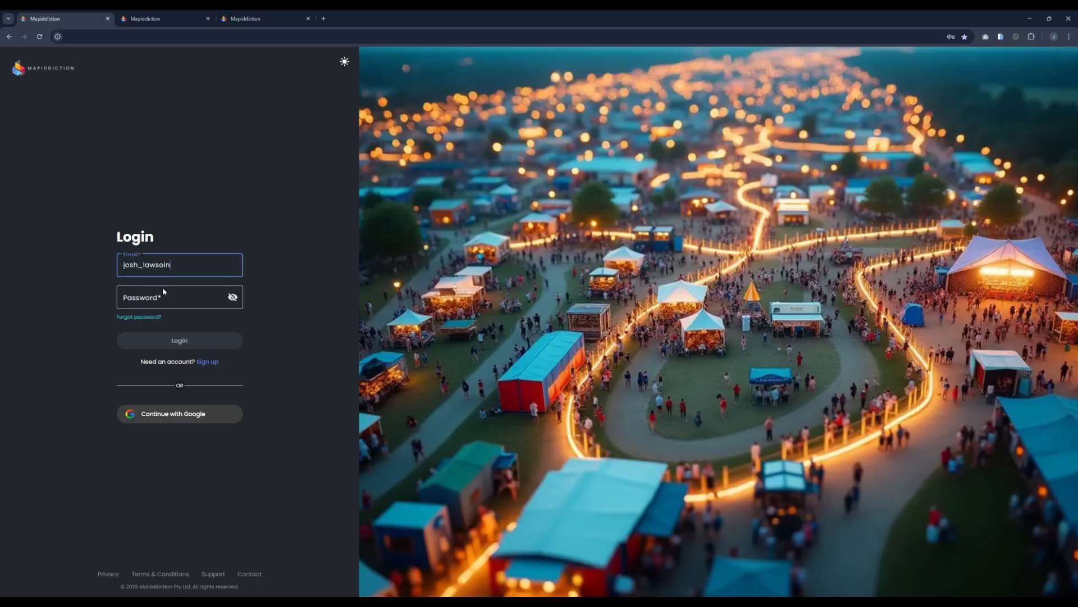
pyautogui.press('Down')
pyautogui.press('Return')
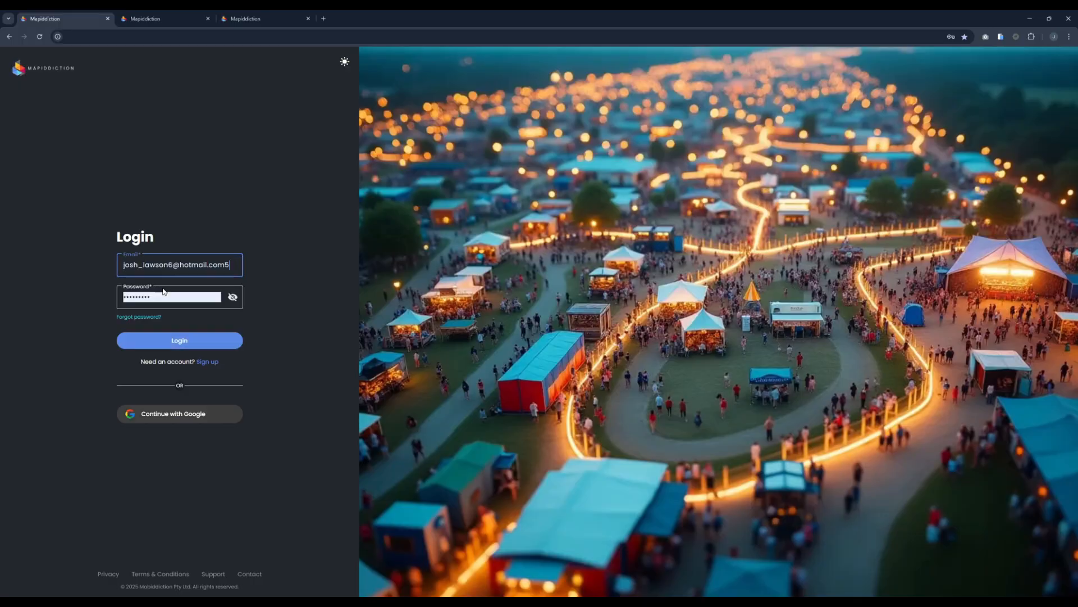
pyautogui.click(180, 340)
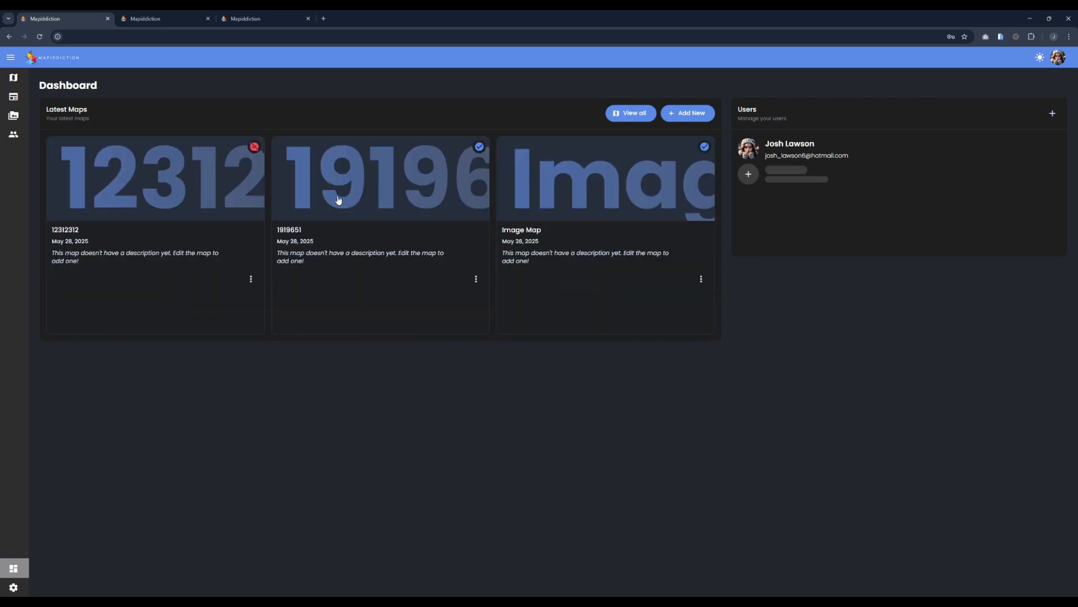
# Step: Create a new Image Map with Custom purpose named 'image map'
pyautogui.click(688, 114)
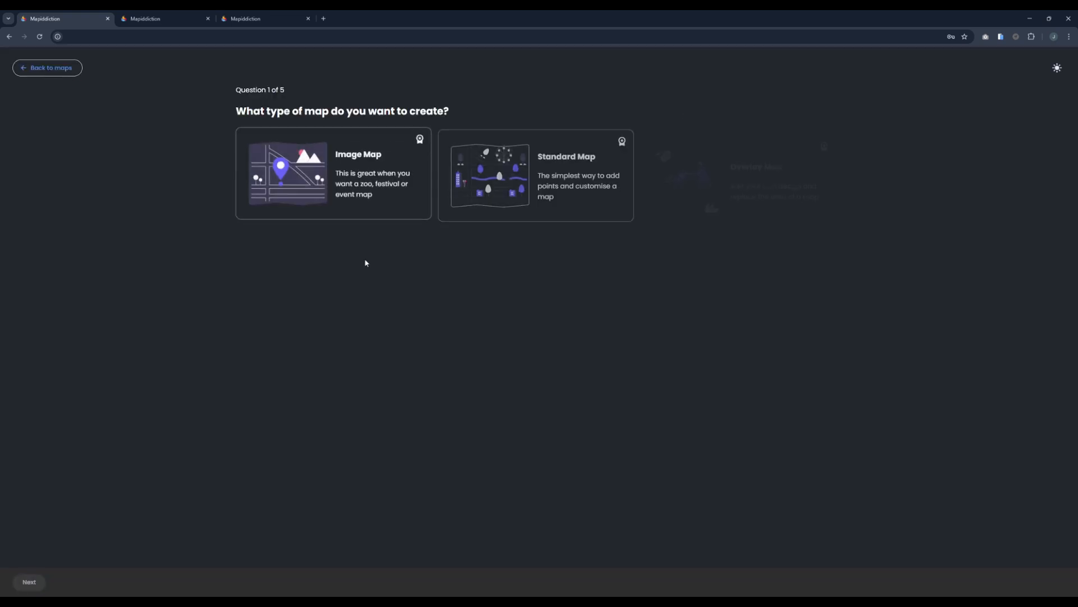
pyautogui.click(329, 160)
pyautogui.click(1049, 581)
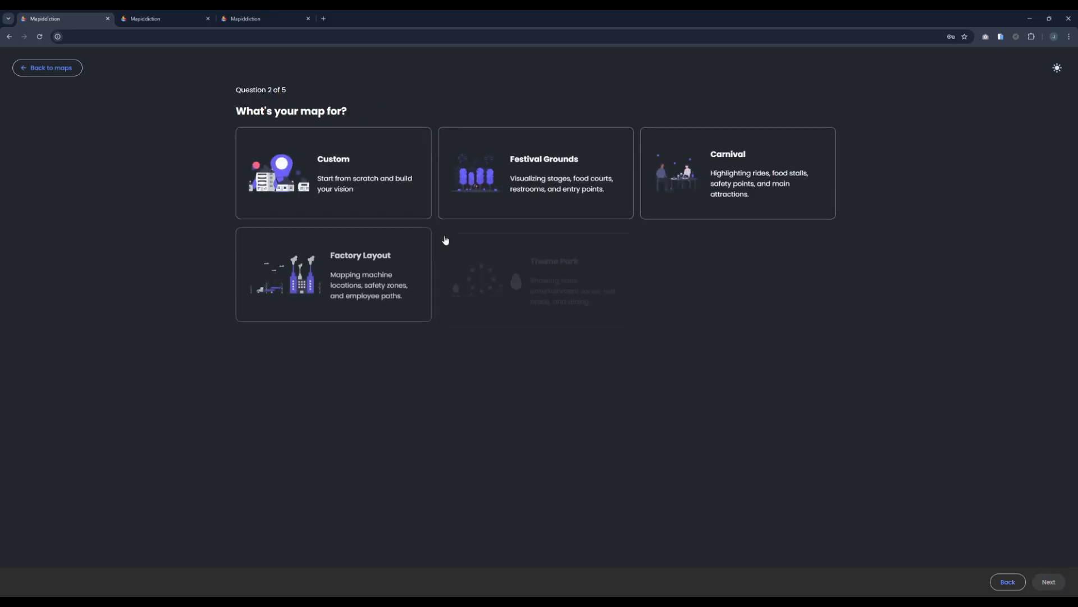
pyautogui.click(330, 172)
pyautogui.click(1048, 581)
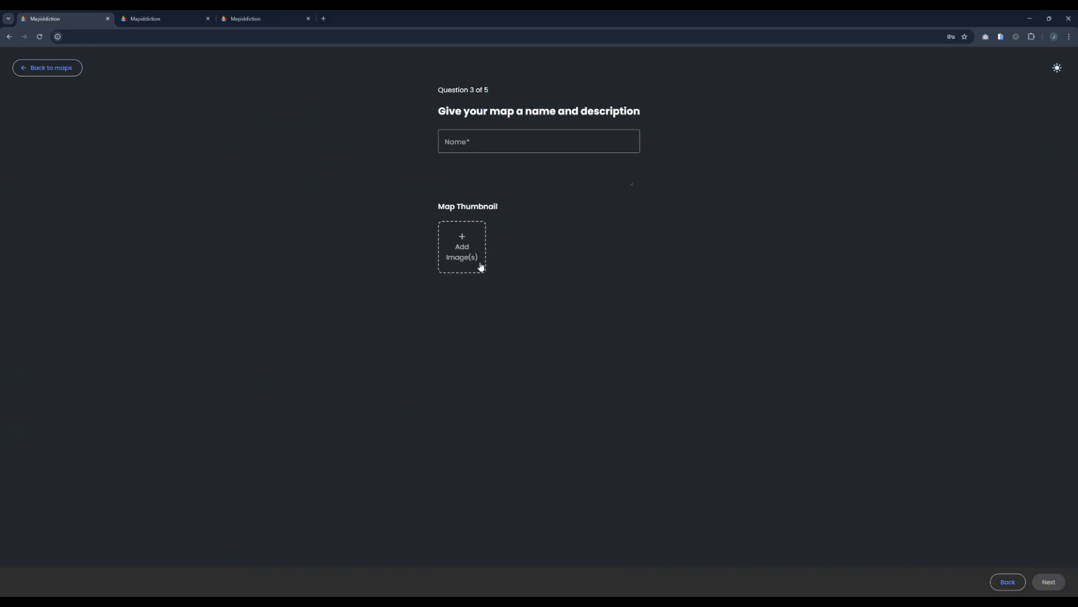
pyautogui.click(489, 137)
pyautogui.write('image map')
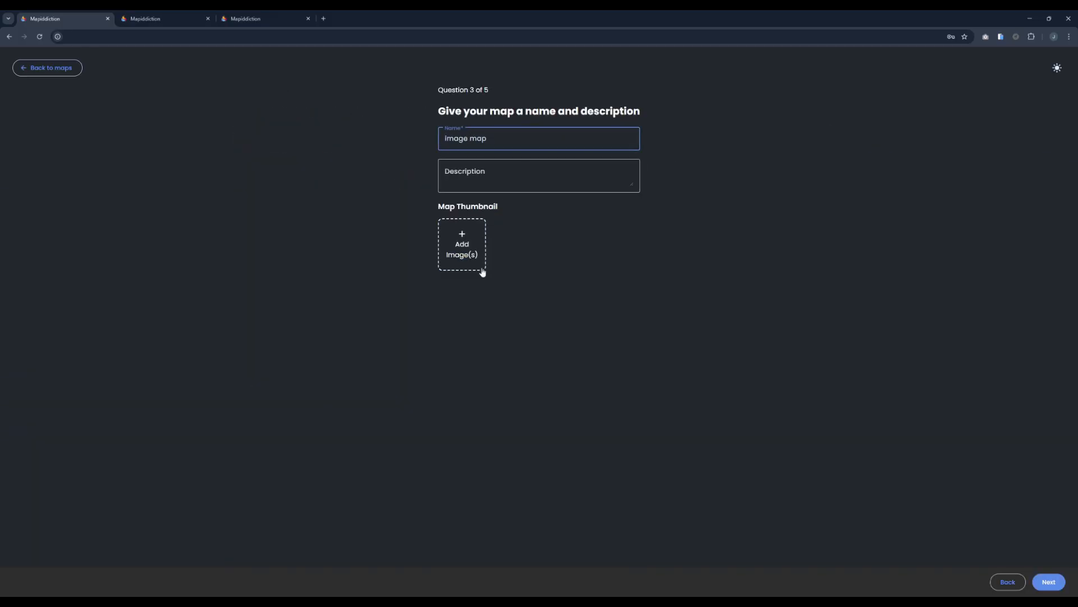
pyautogui.click(1048, 582)
pyautogui.click(1046, 581)
pyautogui.click(1044, 582)
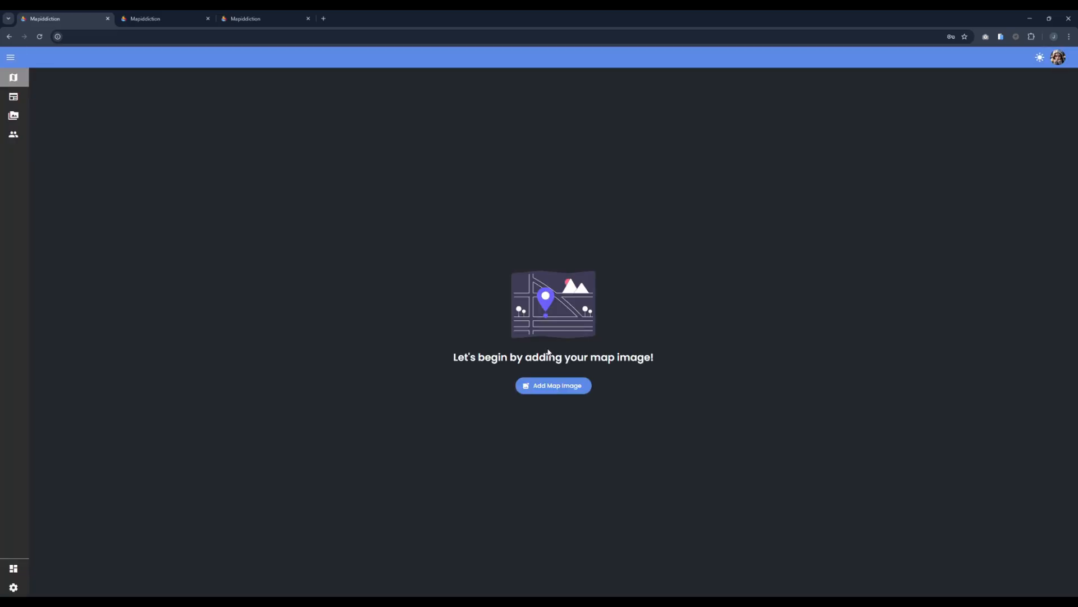
# Step: Set the green Melbourne Royal Show site image as the map image and pan around it
pyautogui.click(553, 385)
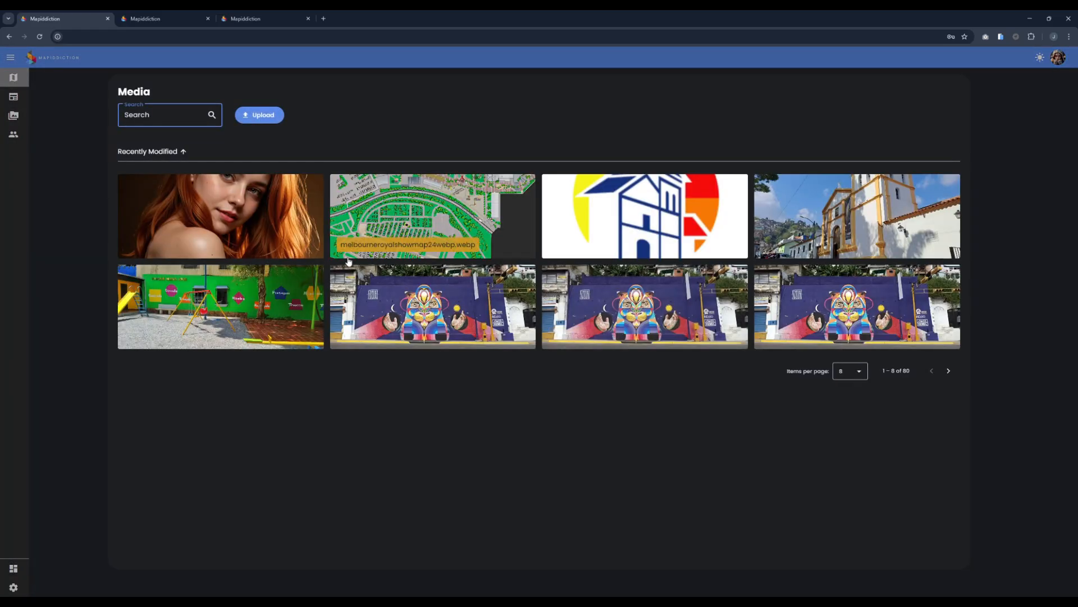
pyautogui.click(420, 209)
pyautogui.moveTo(558, 247); pyautogui.dragTo(575, 251)
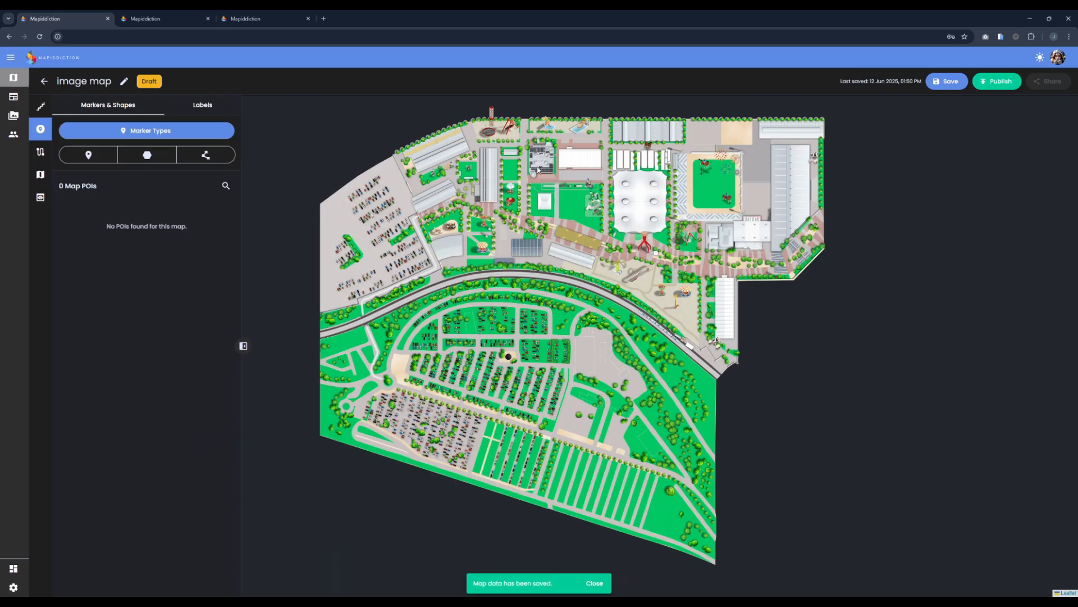
pyautogui.moveTo(539, 168); pyautogui.dragTo(592, 184)
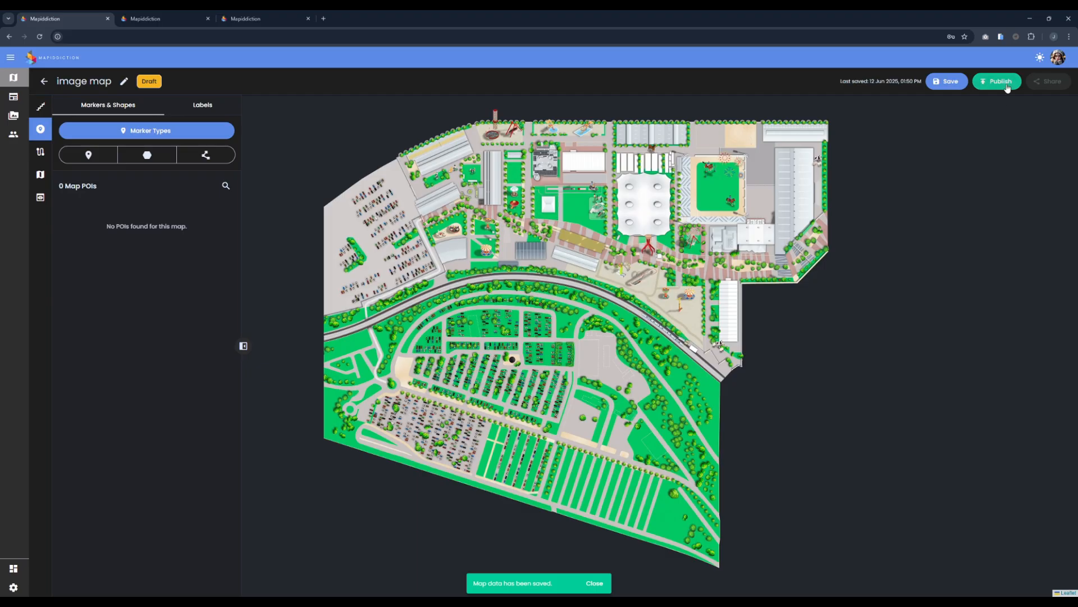
# Step: Publish the image map, raising the Base subscription from 4 to 5 licences at A$225.00/mo
pyautogui.click(1009, 84)
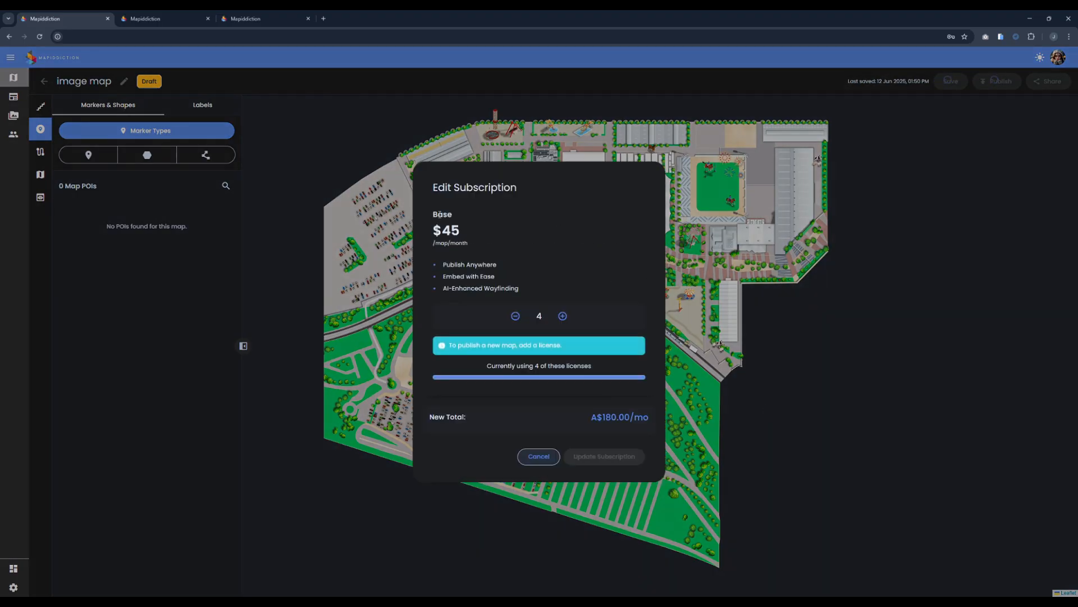
pyautogui.moveTo(430, 217); pyautogui.dragTo(517, 283)
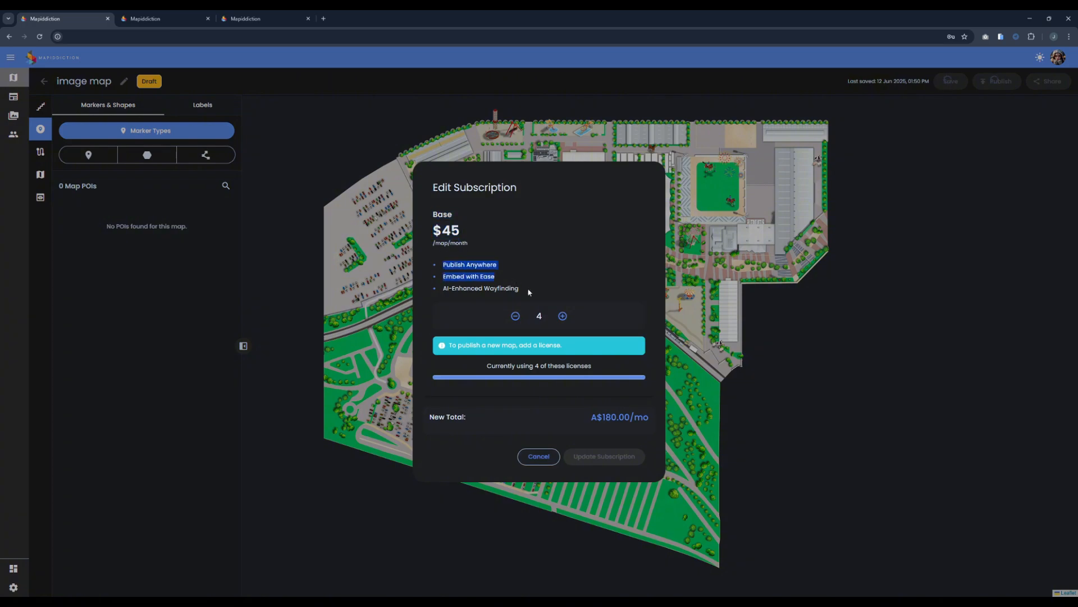
pyautogui.click(518, 294)
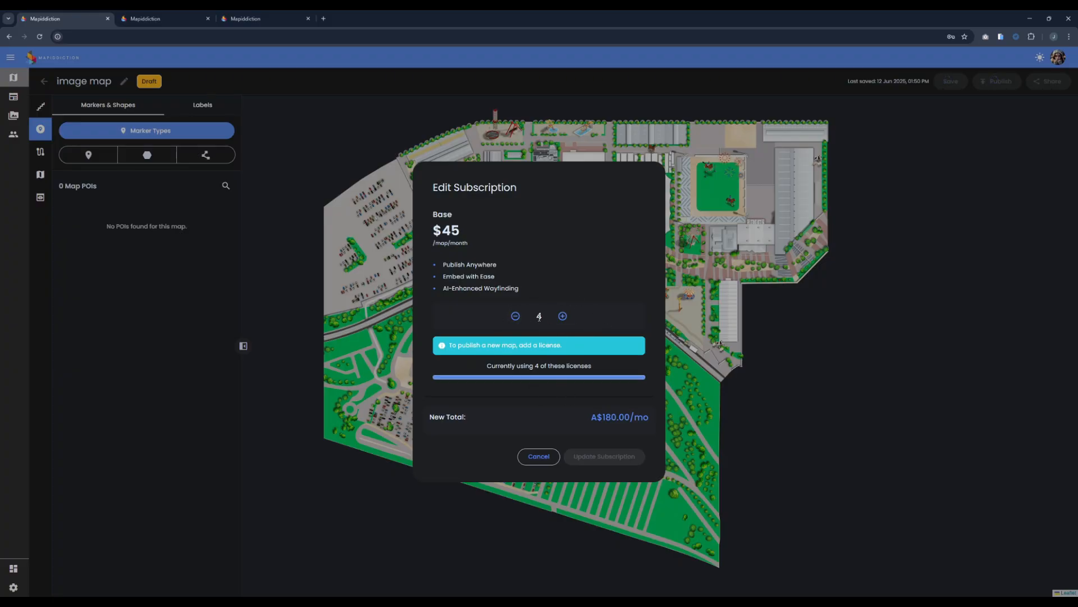
pyautogui.moveTo(485, 367); pyautogui.dragTo(605, 372)
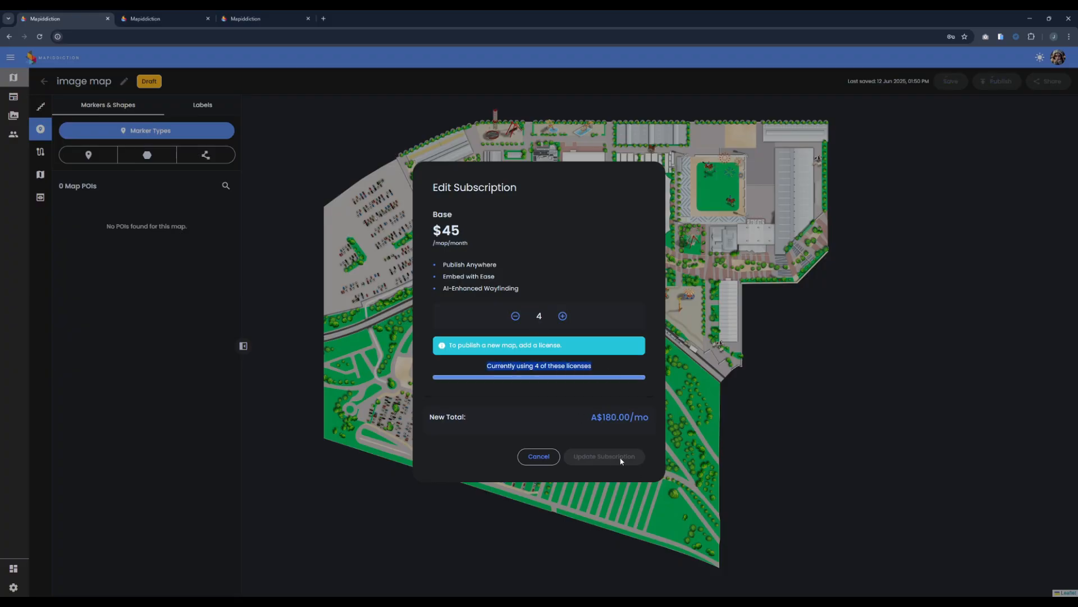
pyautogui.click(547, 354)
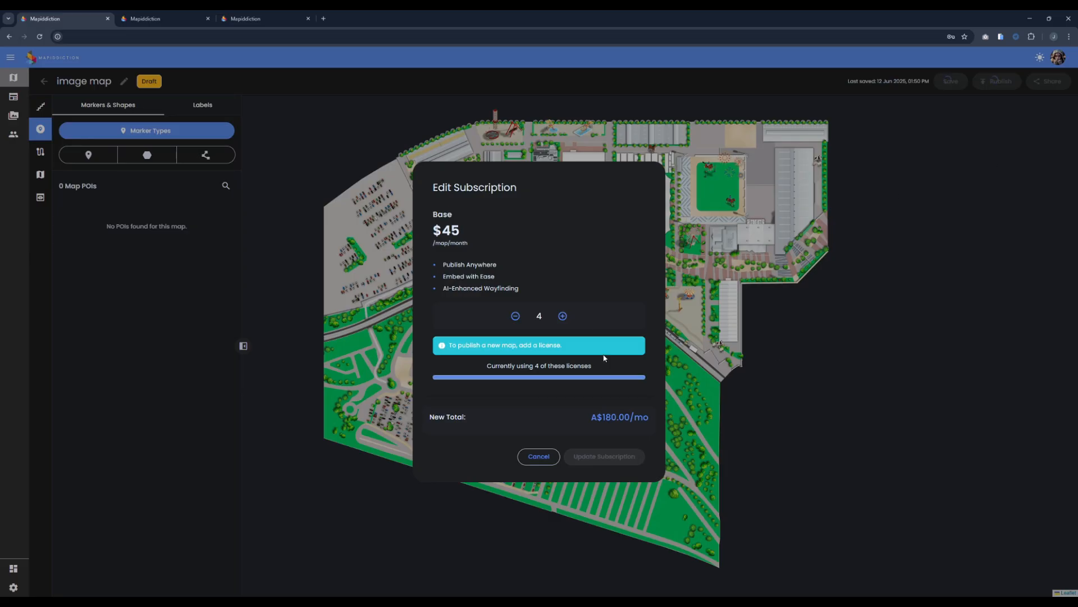
pyautogui.click(562, 316)
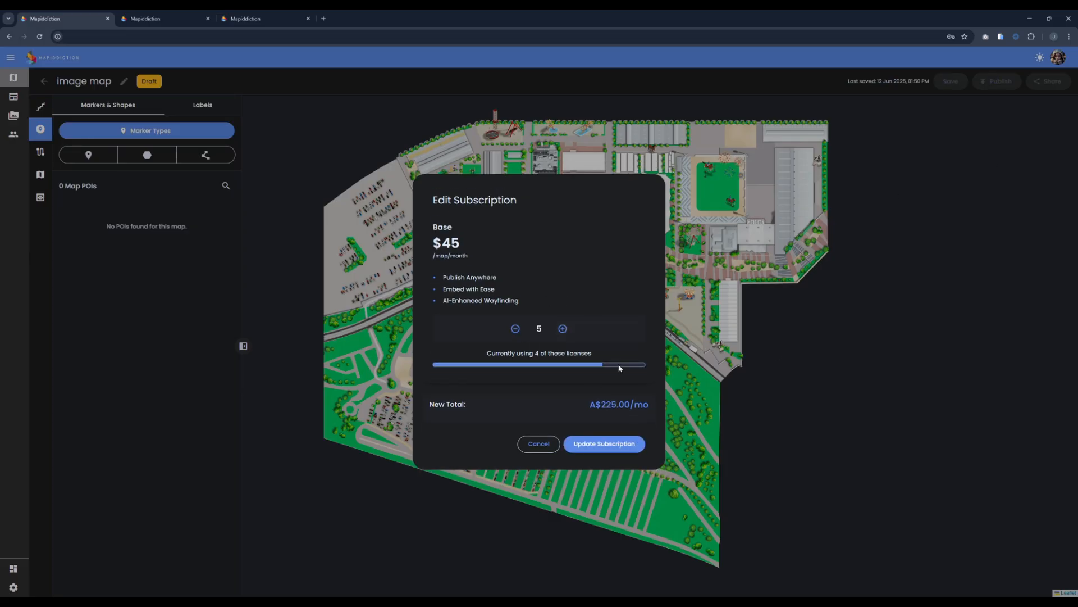
pyautogui.click(630, 444)
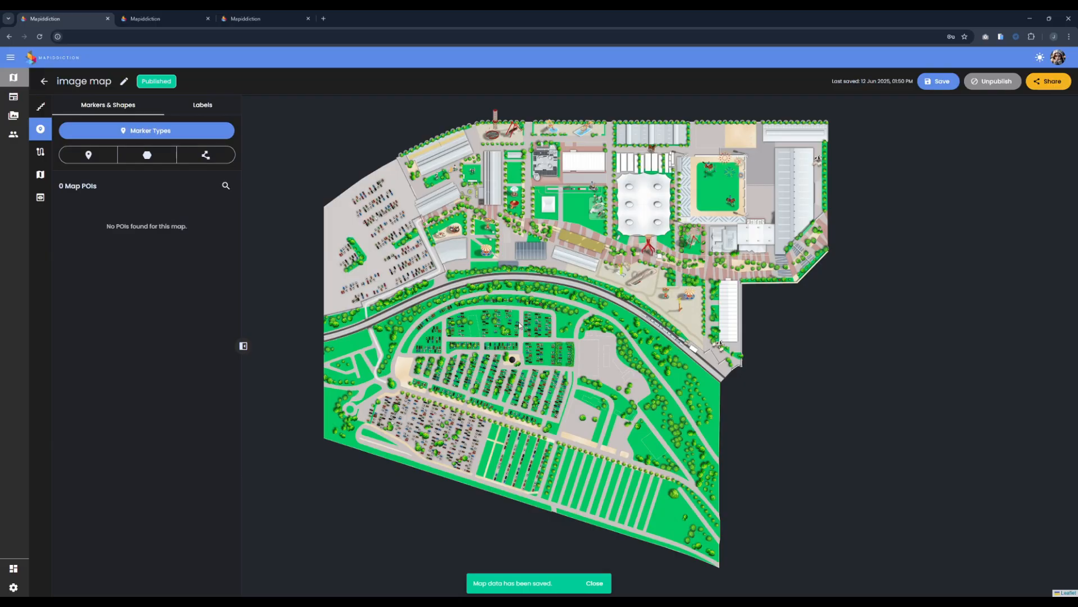
# Step: Generate the map's public link and embed code, then open the public map in a new tab
pyautogui.moveTo(572, 303); pyautogui.dragTo(603, 374)
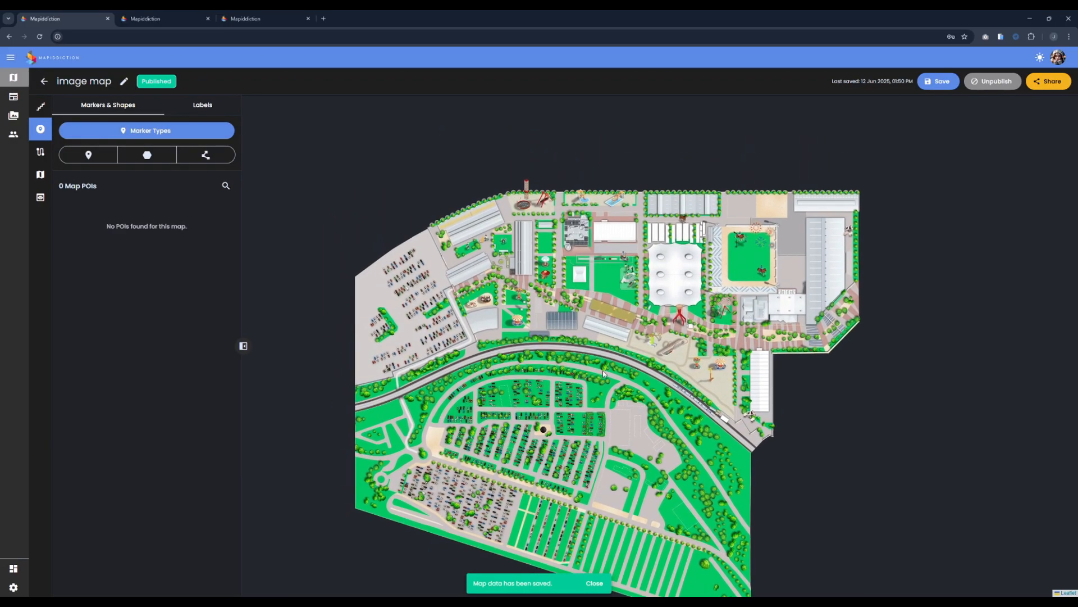
pyautogui.click(1053, 82)
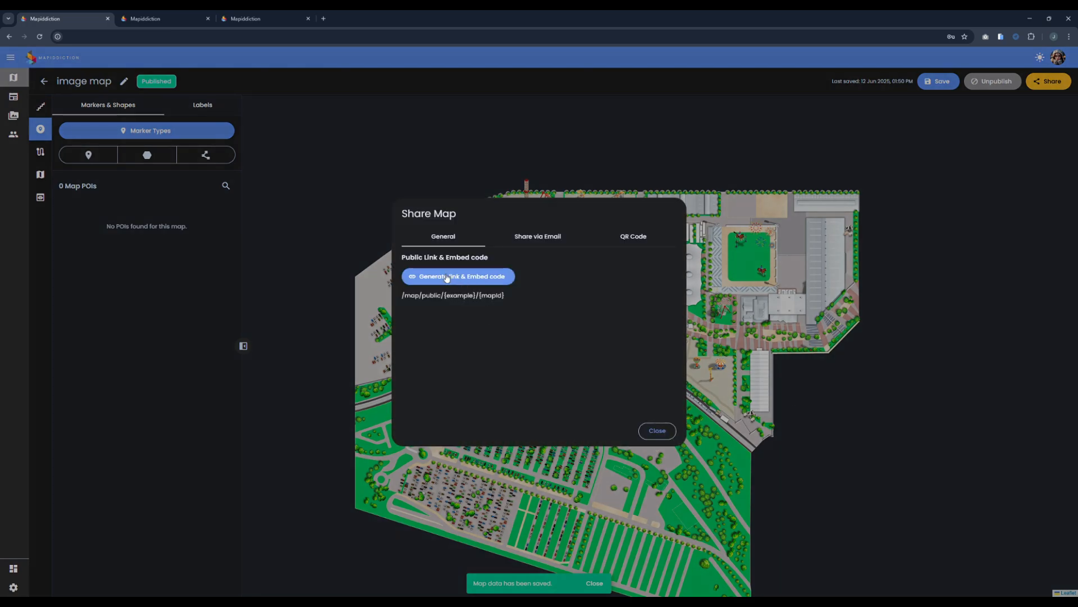
pyautogui.click(448, 277)
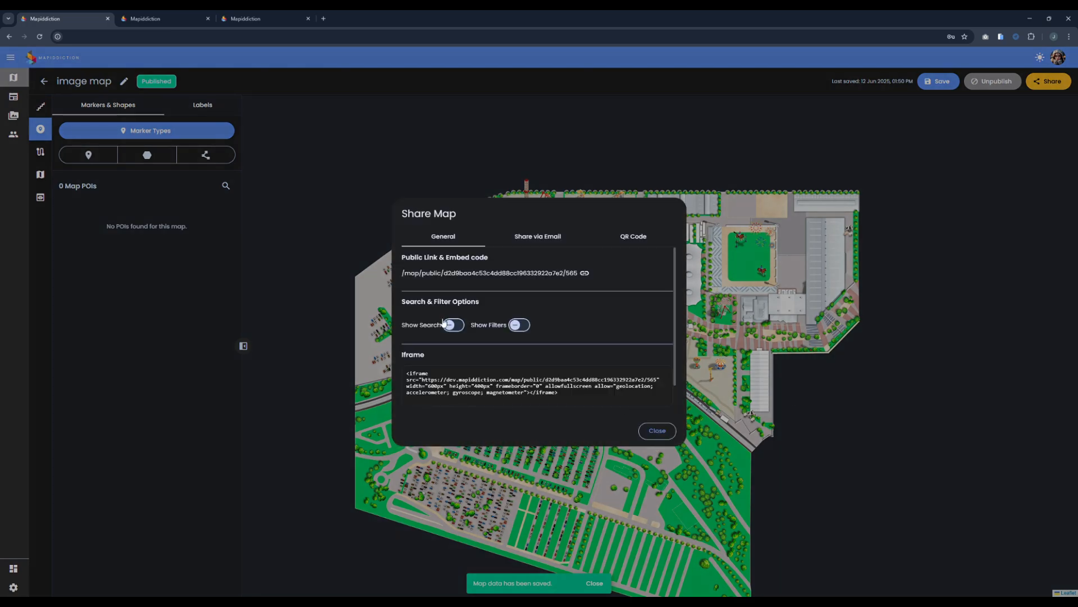
pyautogui.click(474, 275)
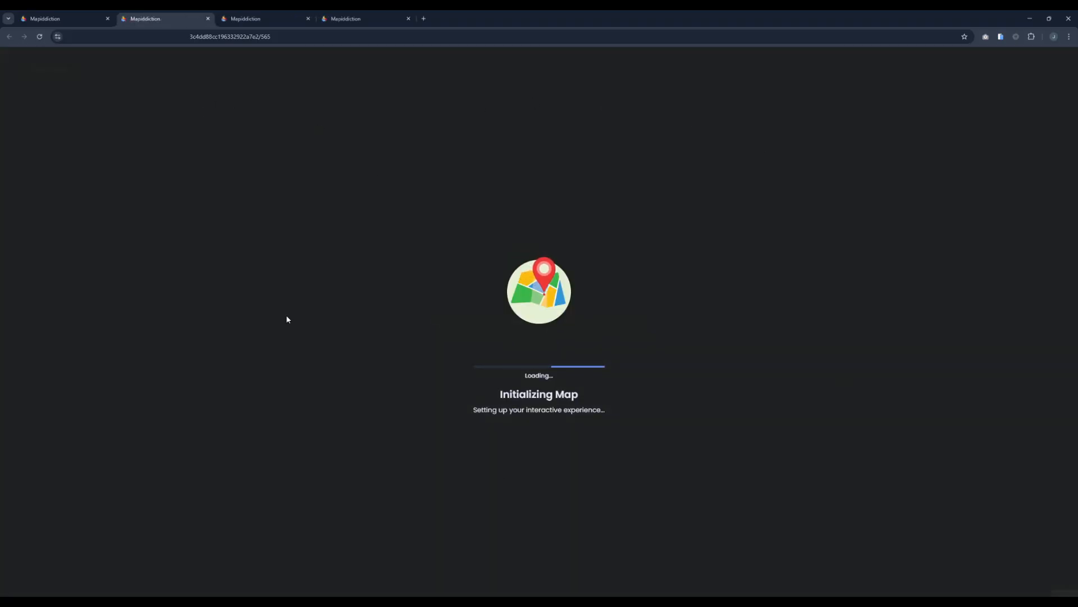
# Step: Select the public map's web address in the address bar
pyautogui.click(183, 37)
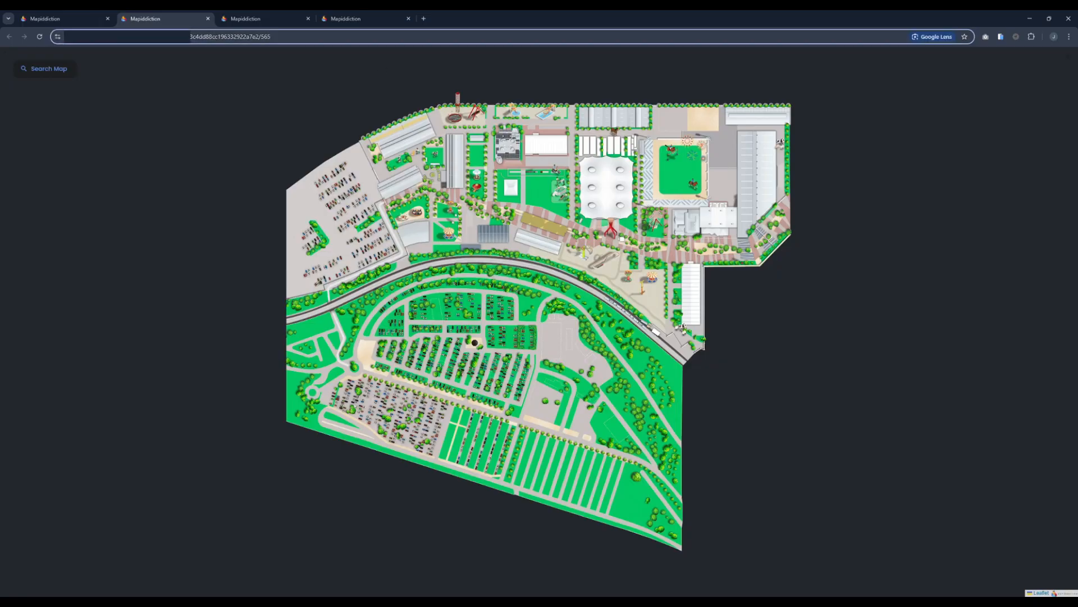
pyautogui.click(183, 37)
pyautogui.moveTo(190, 37); pyautogui.dragTo(275, 38)
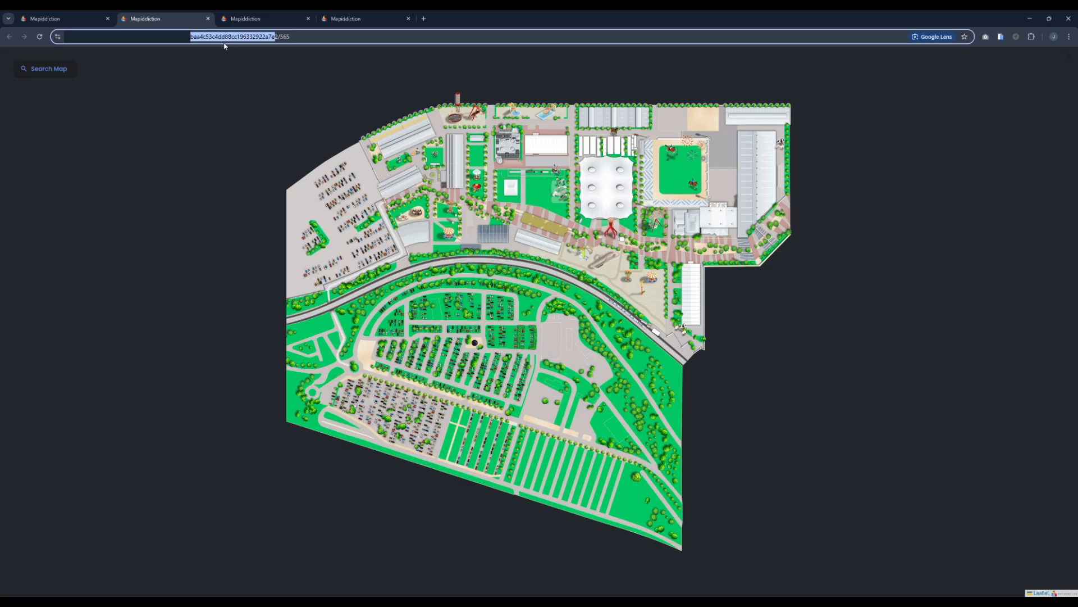
pyautogui.click(228, 38)
pyautogui.moveTo(190, 37); pyautogui.dragTo(275, 38)
# Step: Back in the editor, close Share Map and unpublish the image map to Draft
pyautogui.hotkey('ctrl', 'shift', 'Tab')
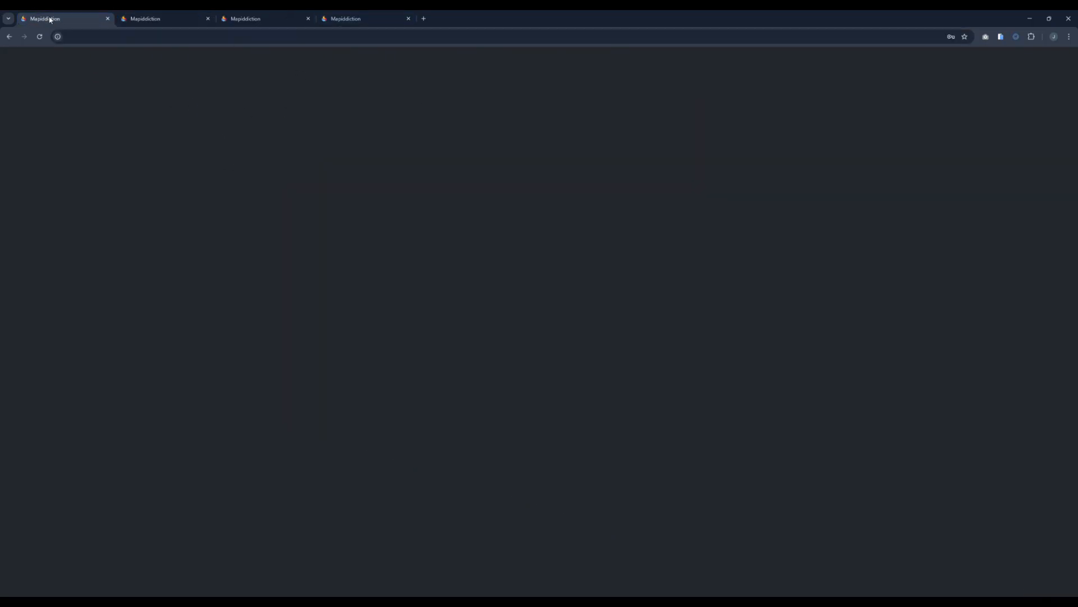
pyautogui.click(658, 431)
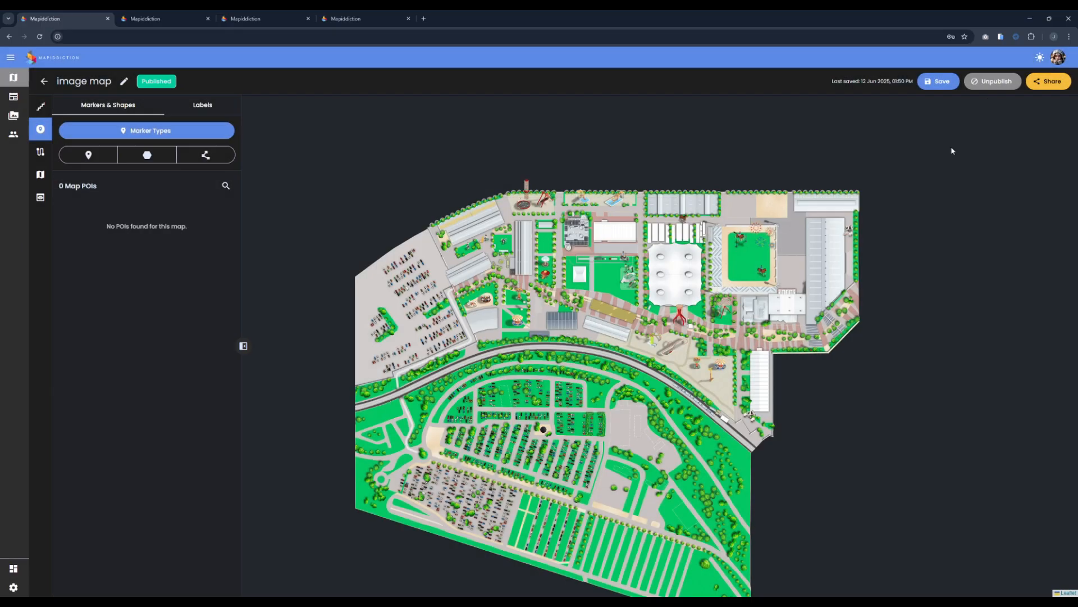
pyautogui.click(993, 81)
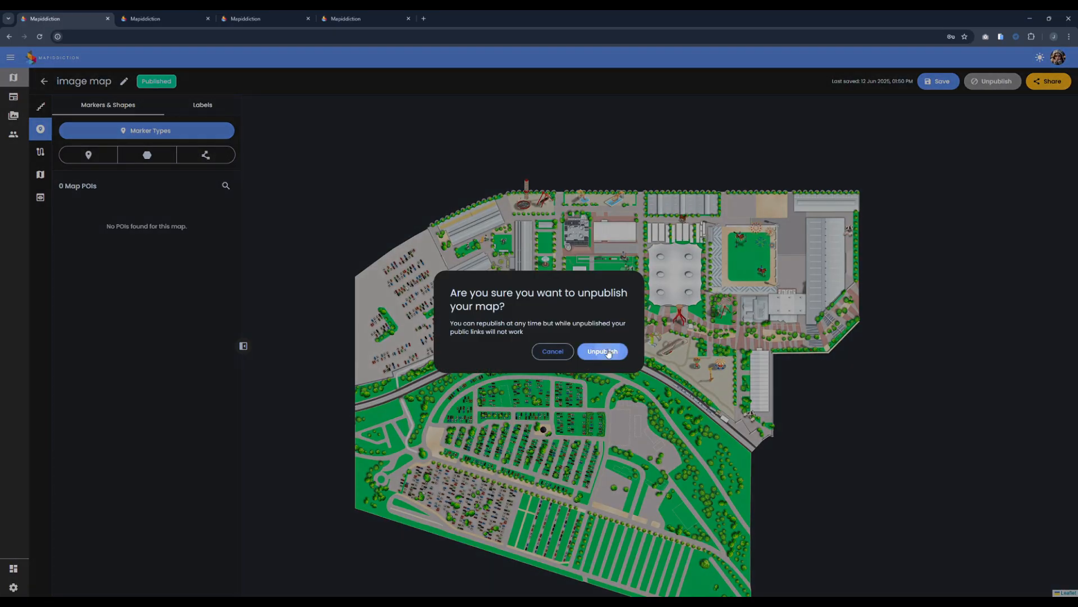
pyautogui.click(603, 351)
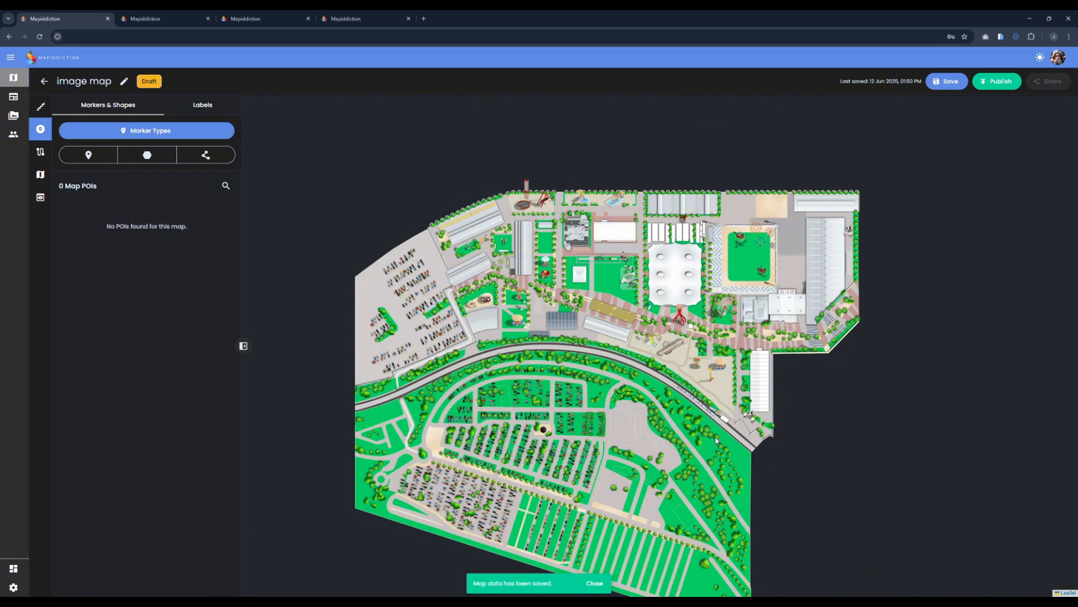
# Step: Leave the editor for Billing and cut Base from 5 to 4 licences at A$180.00/mo
pyautogui.click(1058, 57)
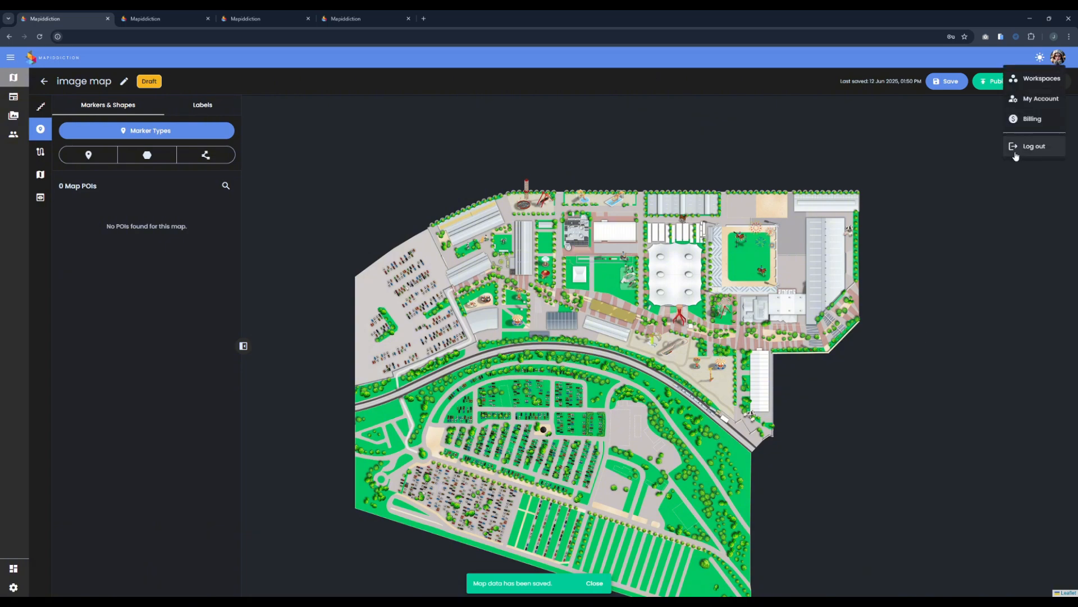
pyautogui.click(1014, 118)
pyautogui.click(588, 344)
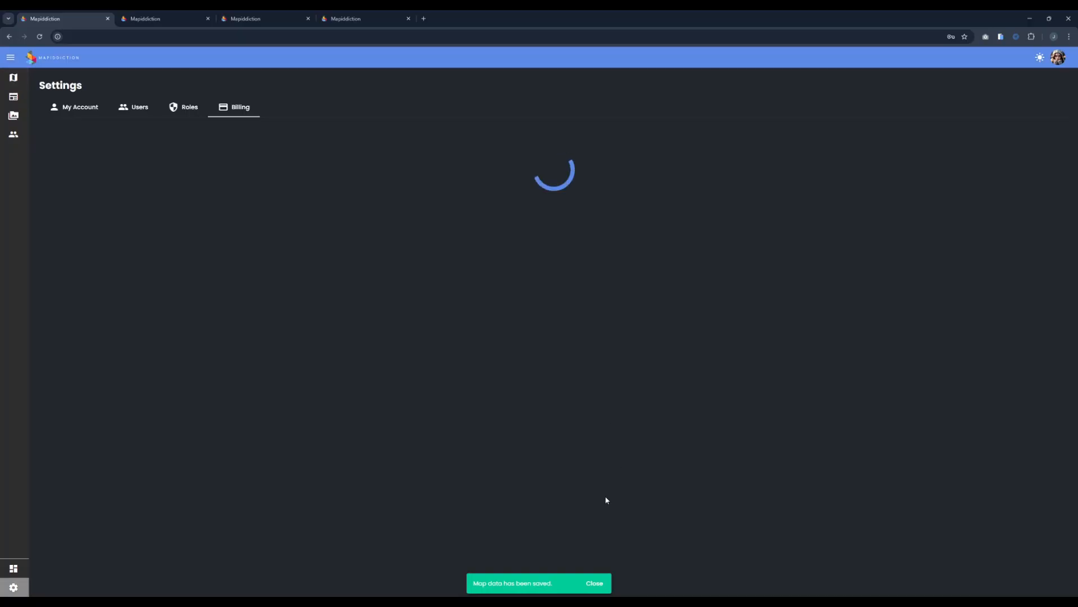
pyautogui.click(595, 584)
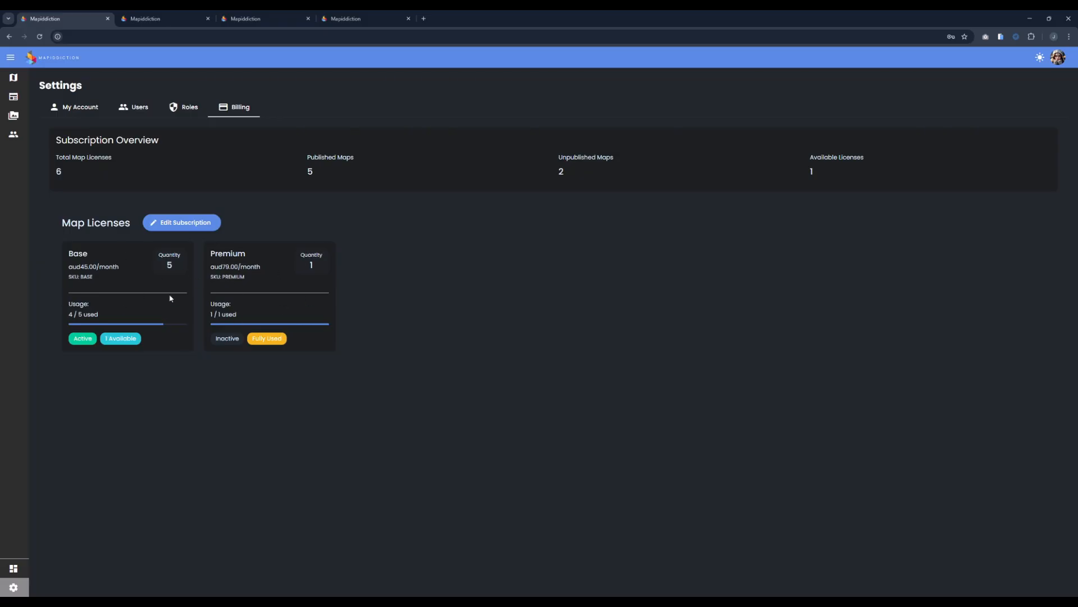
pyautogui.tripleClick(78, 316)
pyautogui.click(141, 303)
pyautogui.click(182, 222)
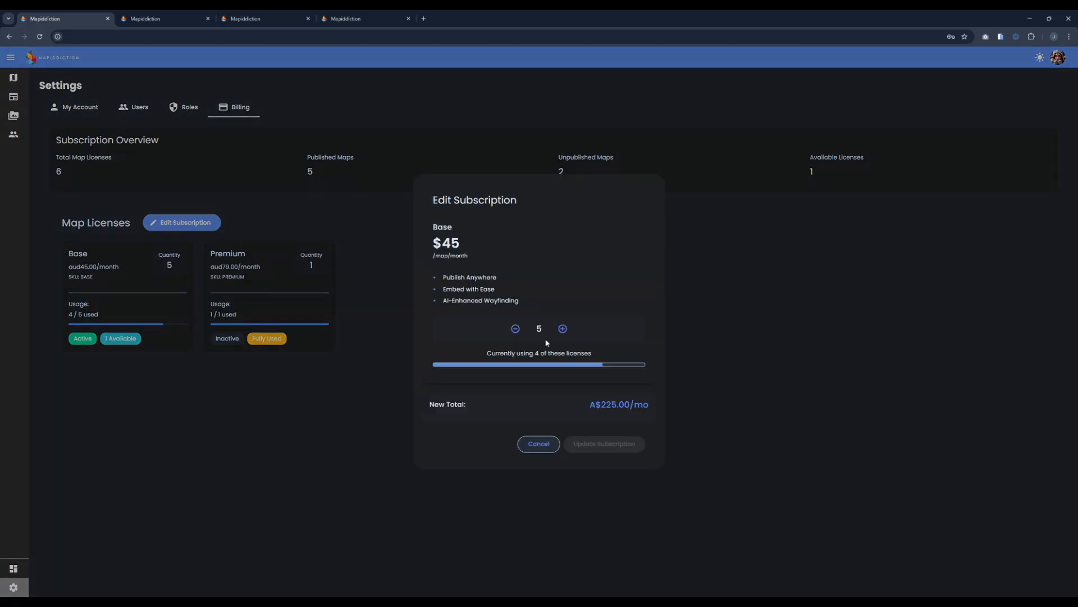
pyautogui.click(515, 329)
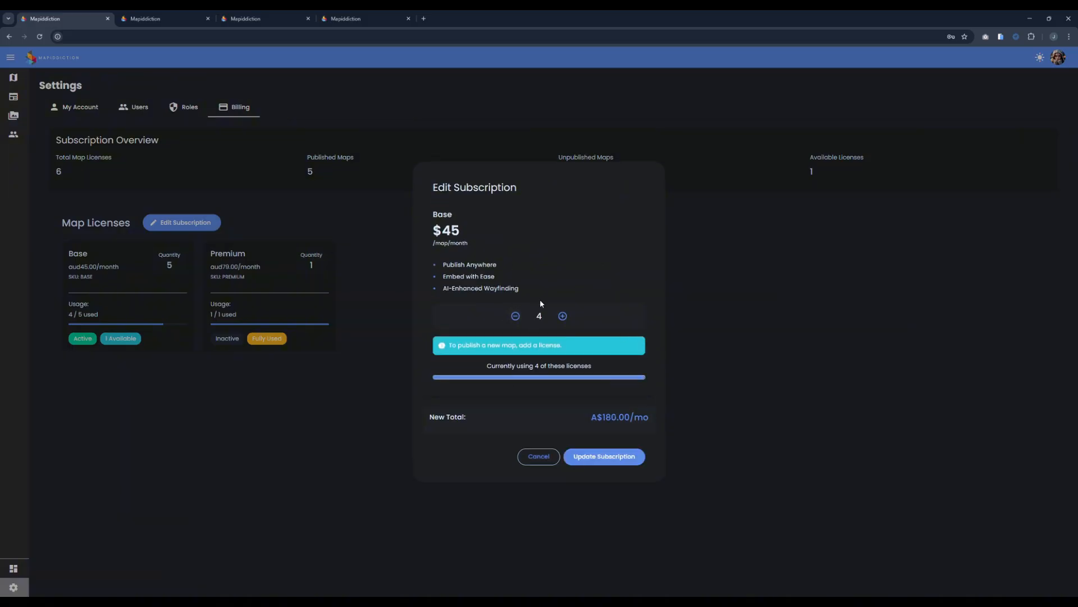
pyautogui.click(617, 456)
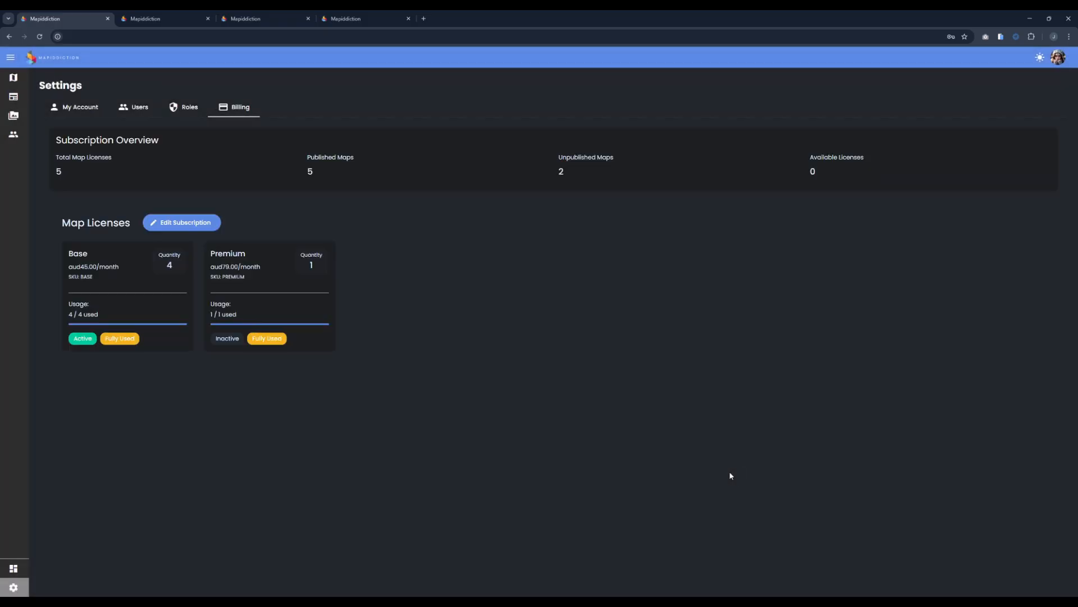
# Step: Browse the Roles, Billing and Users tabs, and open then cancel the Invite User form
pyautogui.click(183, 107)
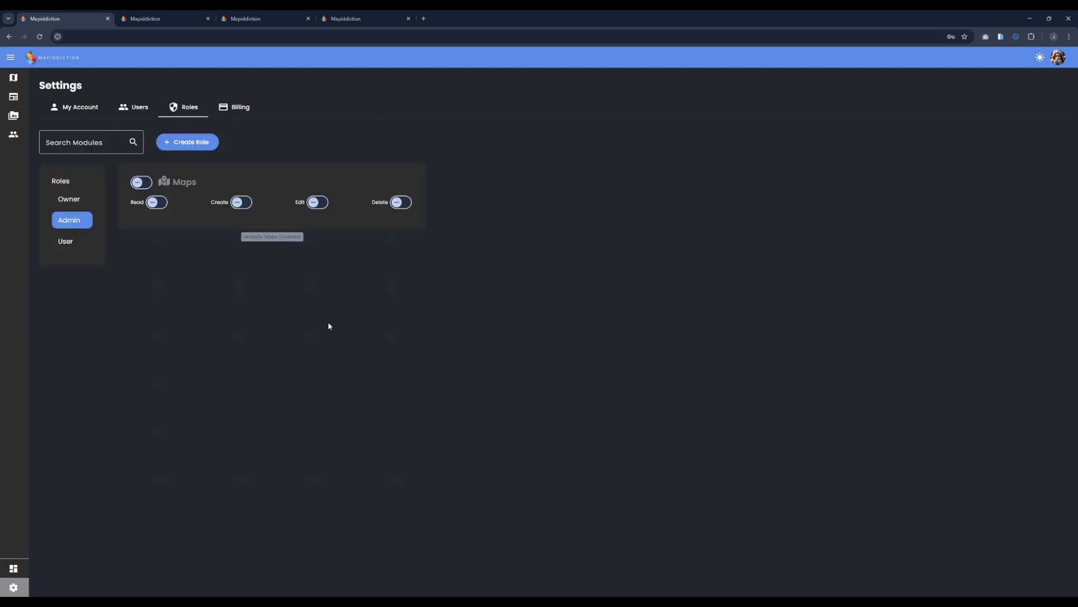
pyautogui.click(236, 107)
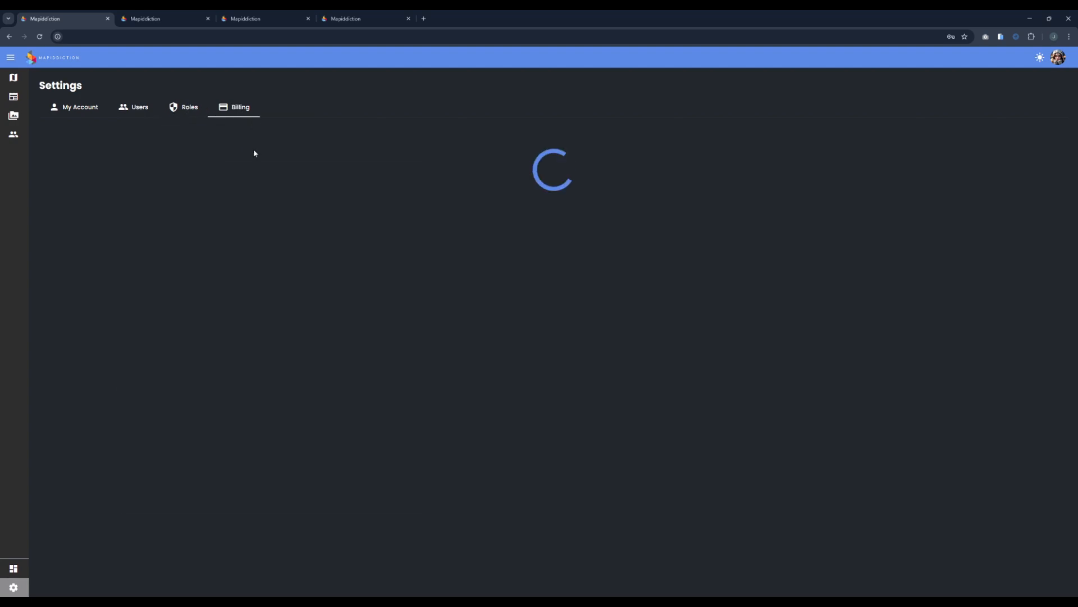
pyautogui.click(134, 107)
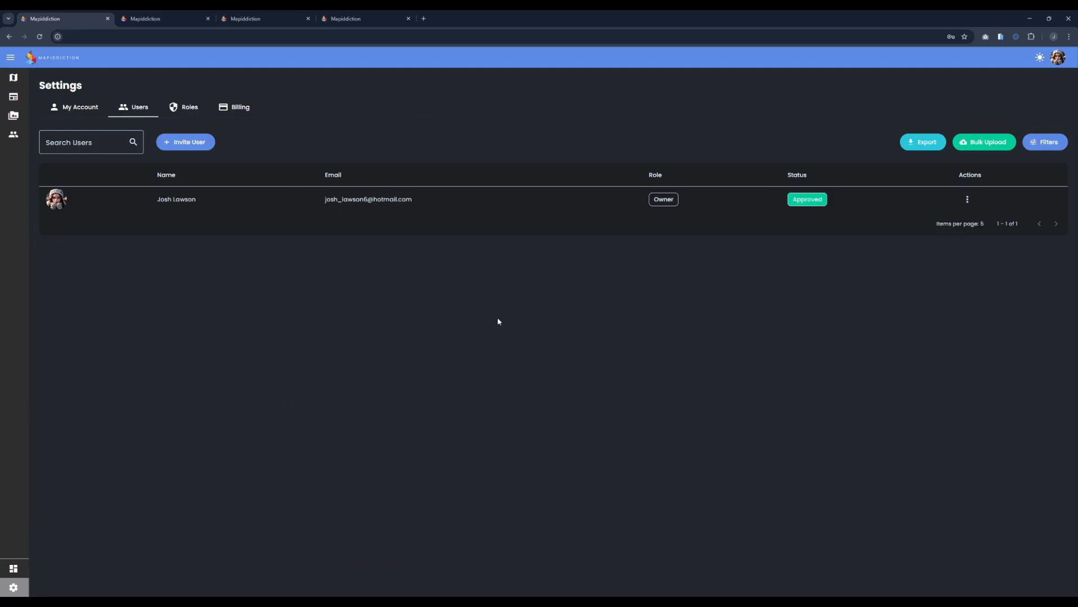
pyautogui.click(186, 141)
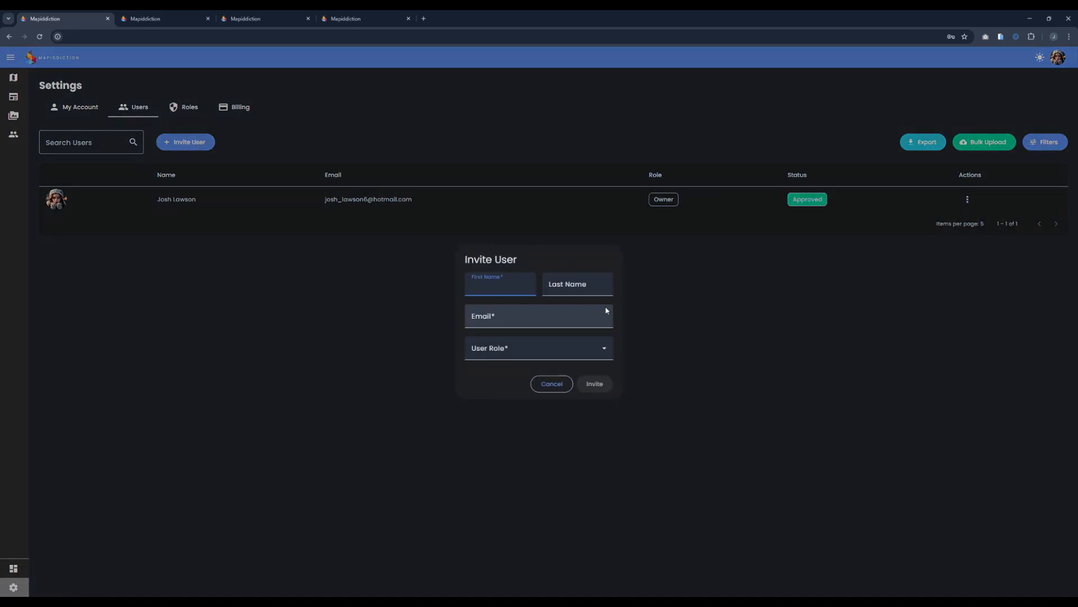
pyautogui.click(506, 353)
pyautogui.click(417, 302)
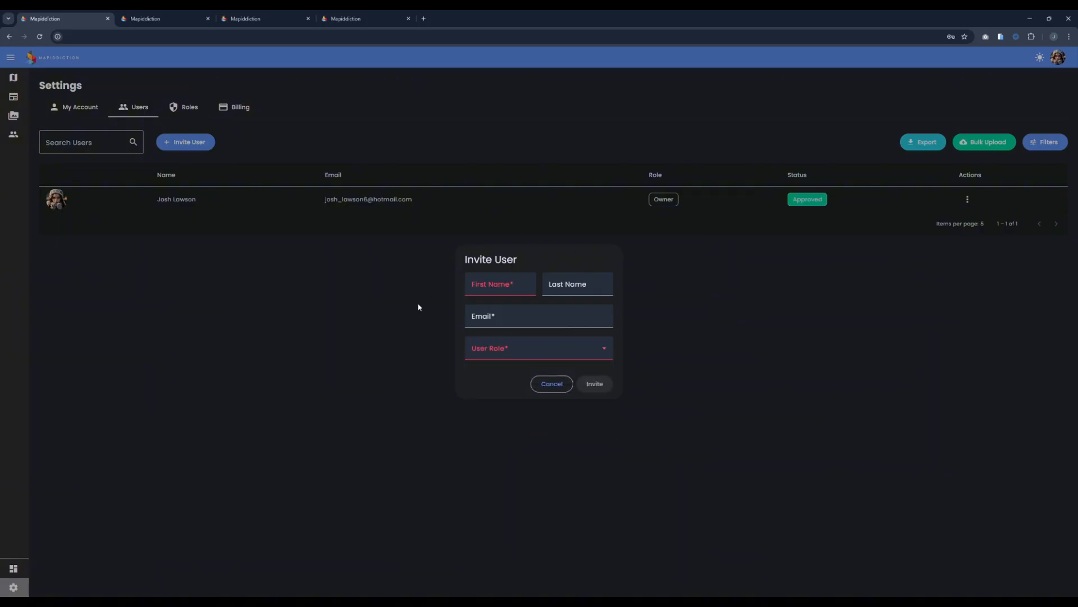
pyautogui.click(552, 384)
# Step: Review the User, Admin and Owner role permissions, then return to the Users list
pyautogui.click(181, 103)
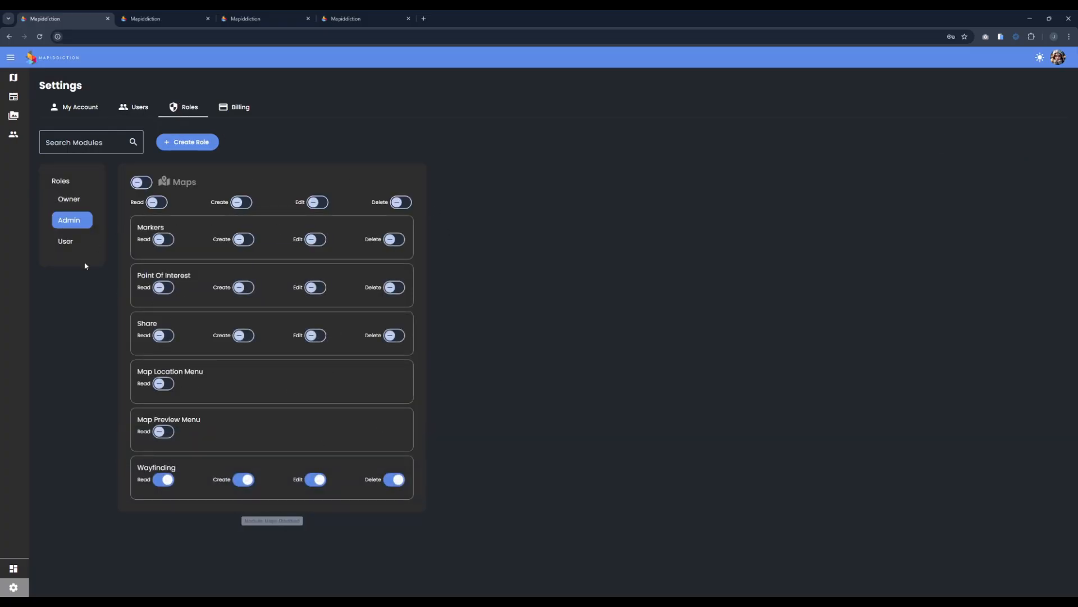
pyautogui.click(69, 241)
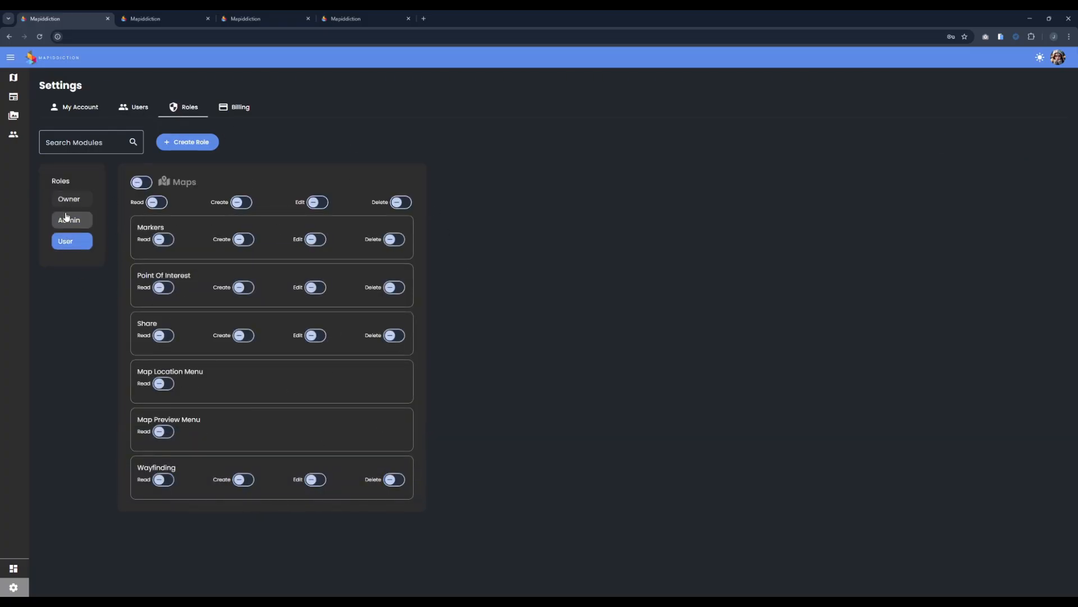
pyautogui.click(69, 220)
pyautogui.click(69, 198)
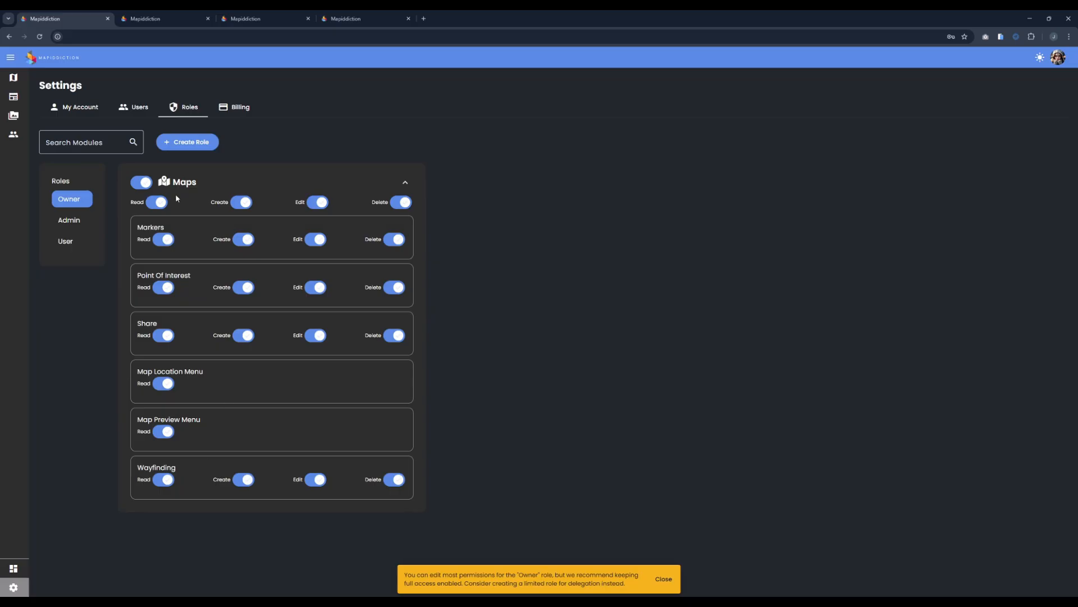
pyautogui.click(134, 107)
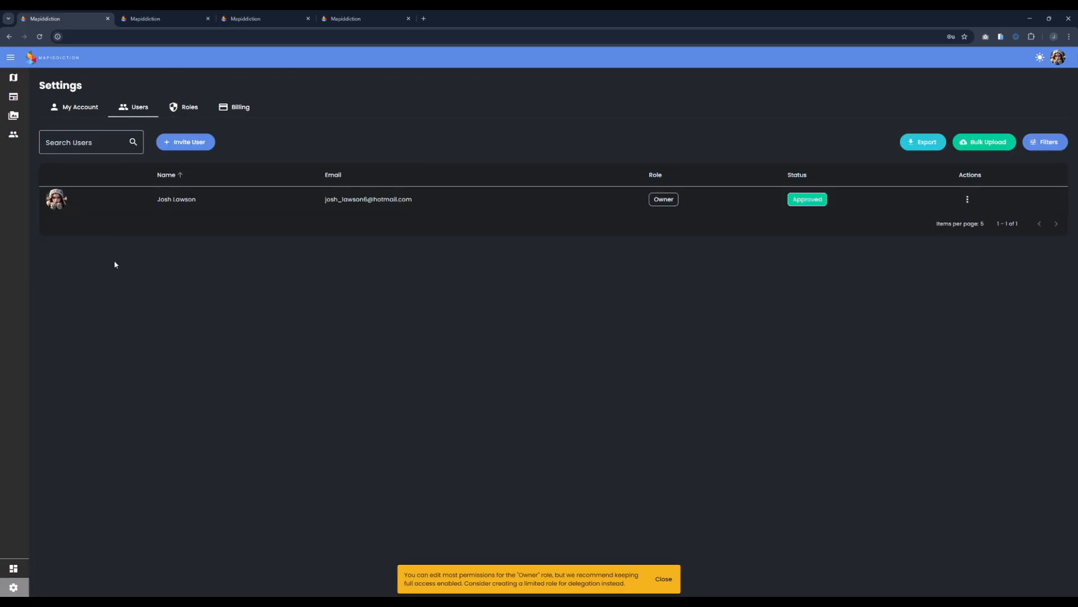
# Step: View My Account, toggle the theme to light and back to dark twice, then open People
pyautogui.click(65, 107)
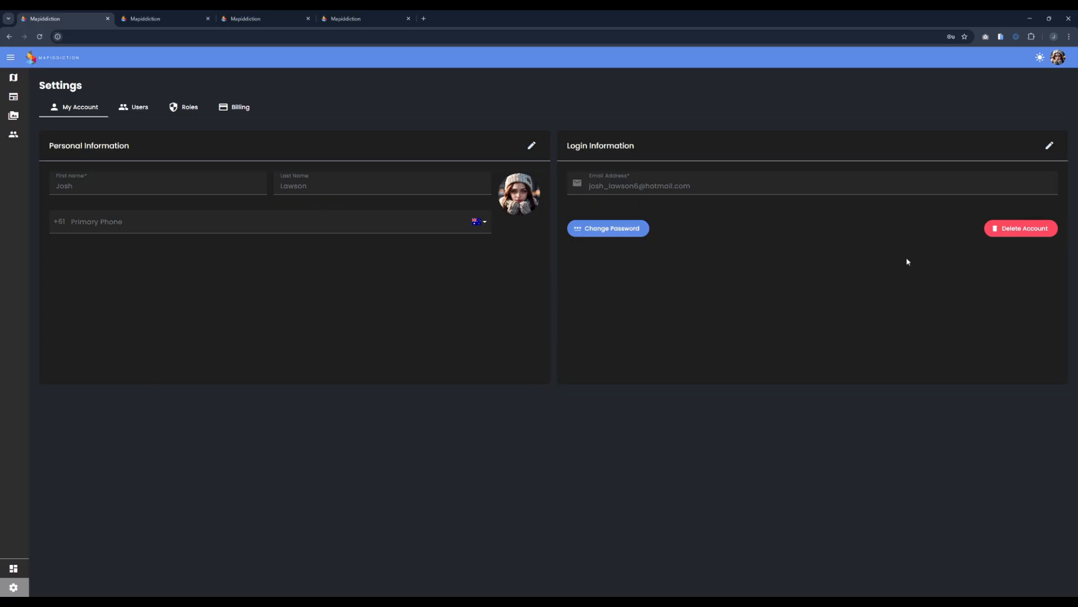
pyautogui.click(1040, 58)
pyautogui.click(1040, 58)
pyautogui.click(1040, 58)
pyautogui.click(1040, 58)
pyautogui.click(13, 135)
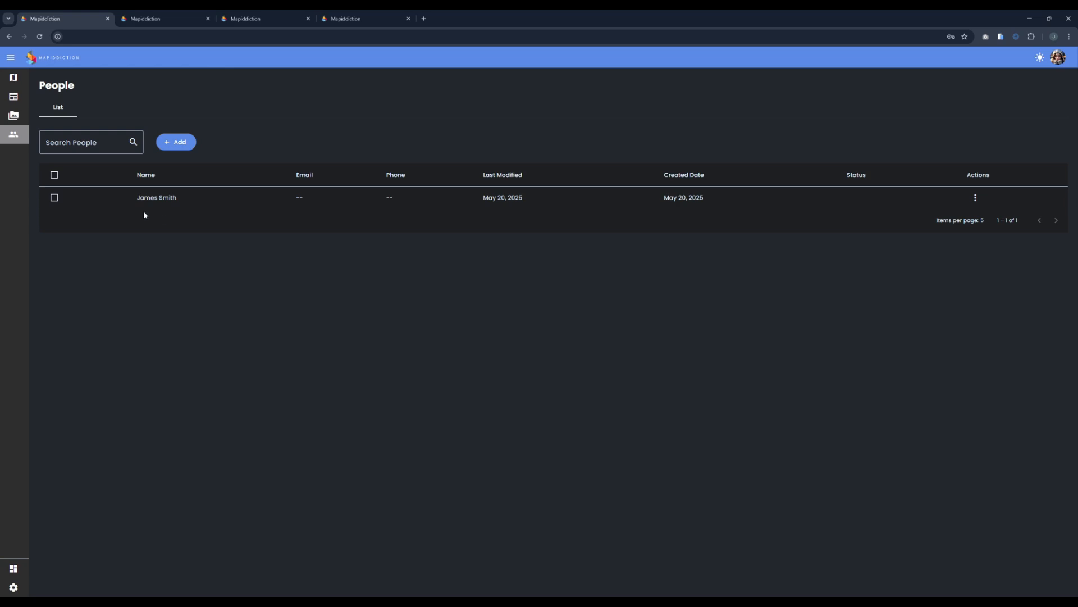
pyautogui.click(185, 142)
pyautogui.click(486, 286)
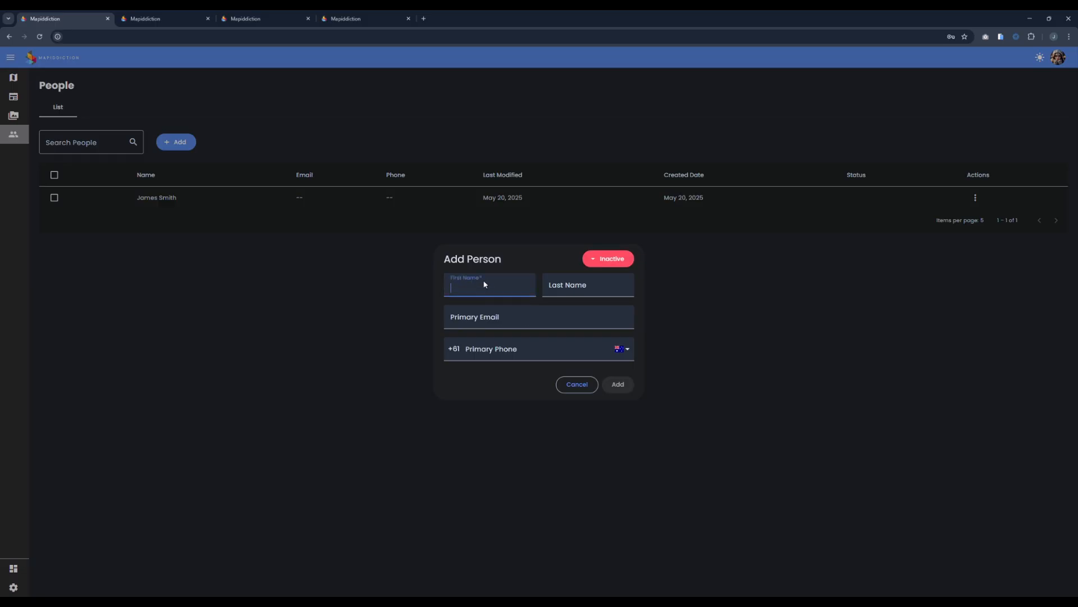
pyautogui.write('James')
pyautogui.press('Tab')
pyautogui.write('Bond')
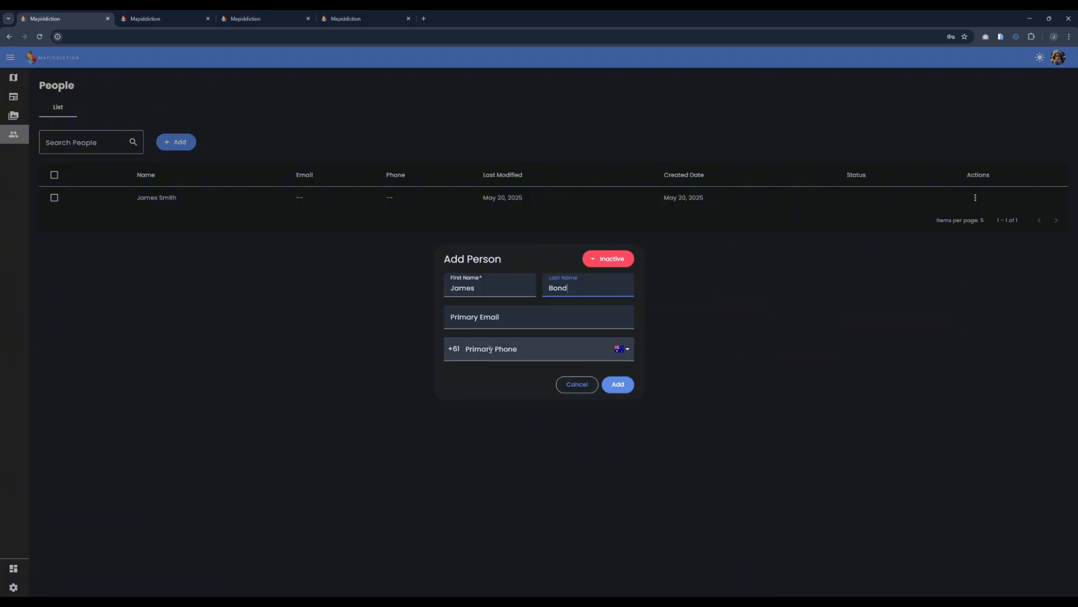
pyautogui.click(565, 391)
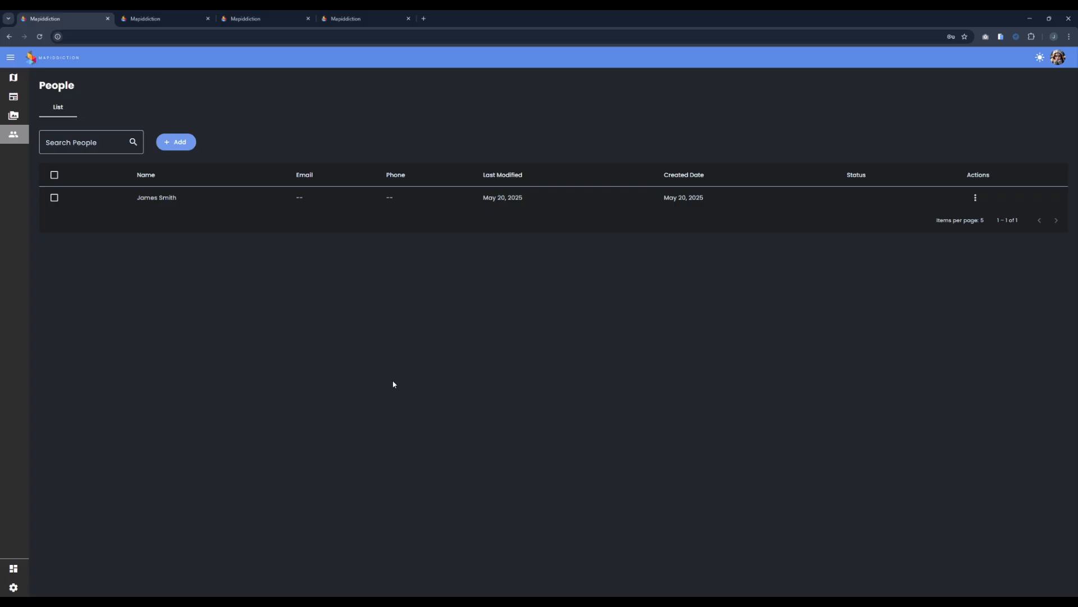
# Step: Open the Content page and try creating new content via New > Content
pyautogui.click(14, 96)
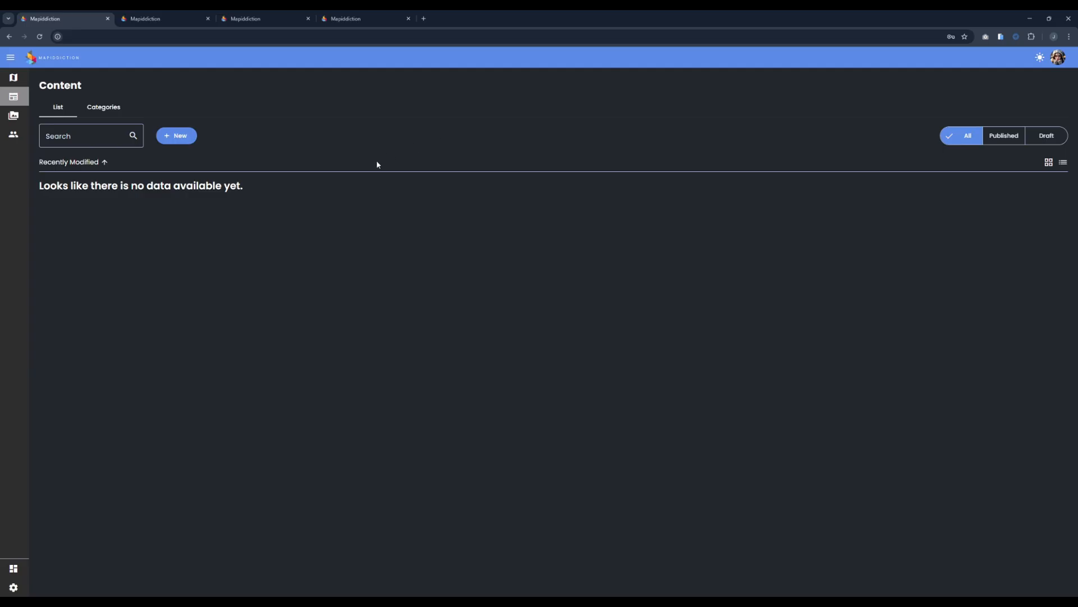
pyautogui.click(178, 136)
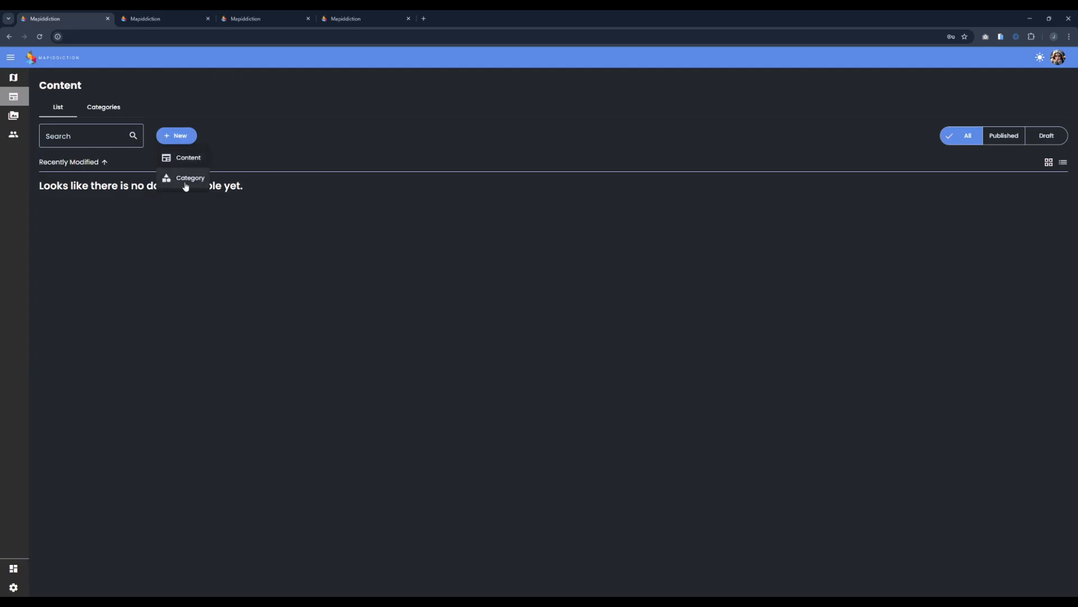
pyautogui.click(200, 157)
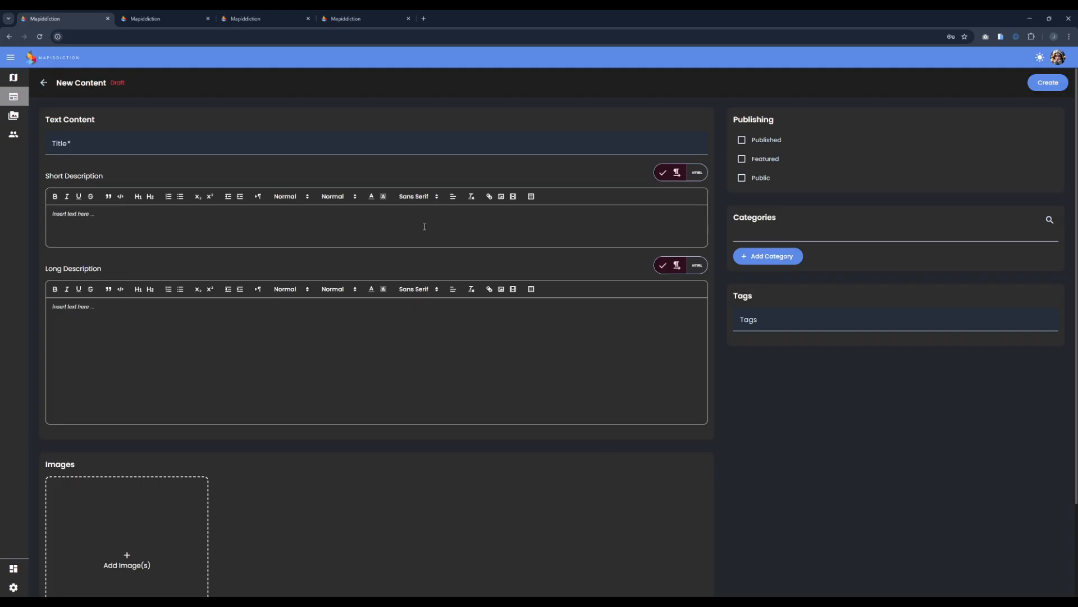
pyautogui.scroll(-2, 374, 413)
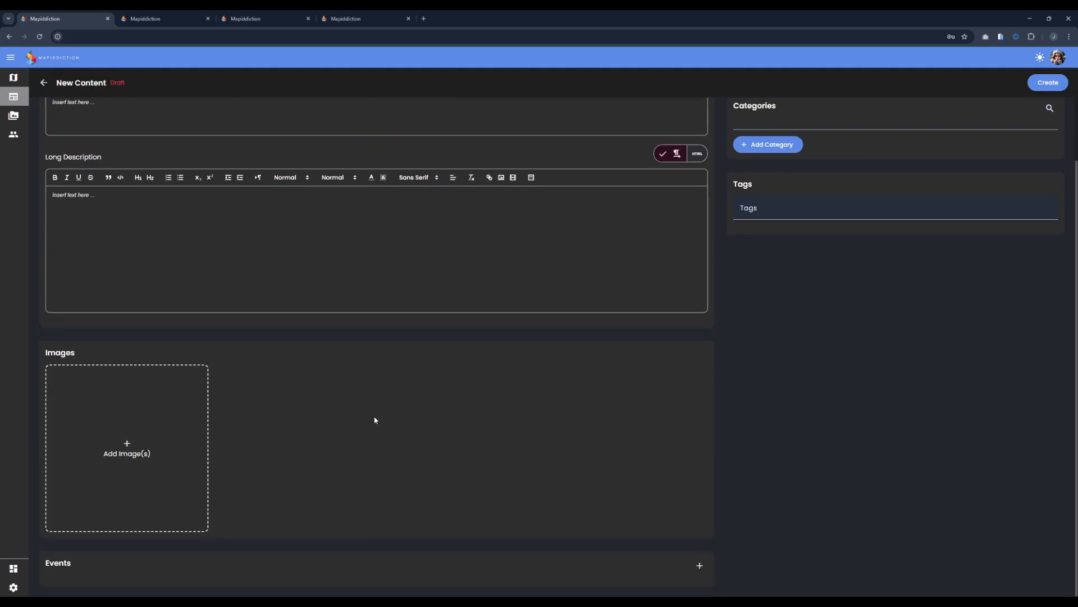
pyautogui.scroll(2, 375, 424)
# Step: Visit the Media library, return to Content, and open the account dropdown
pyautogui.click(20, 121)
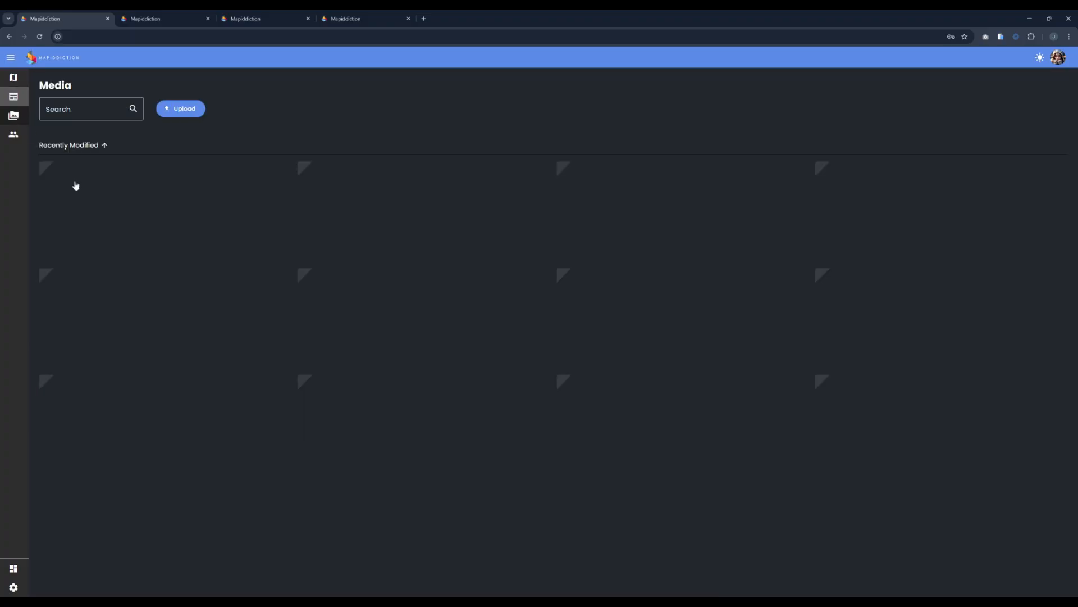
pyautogui.click(13, 96)
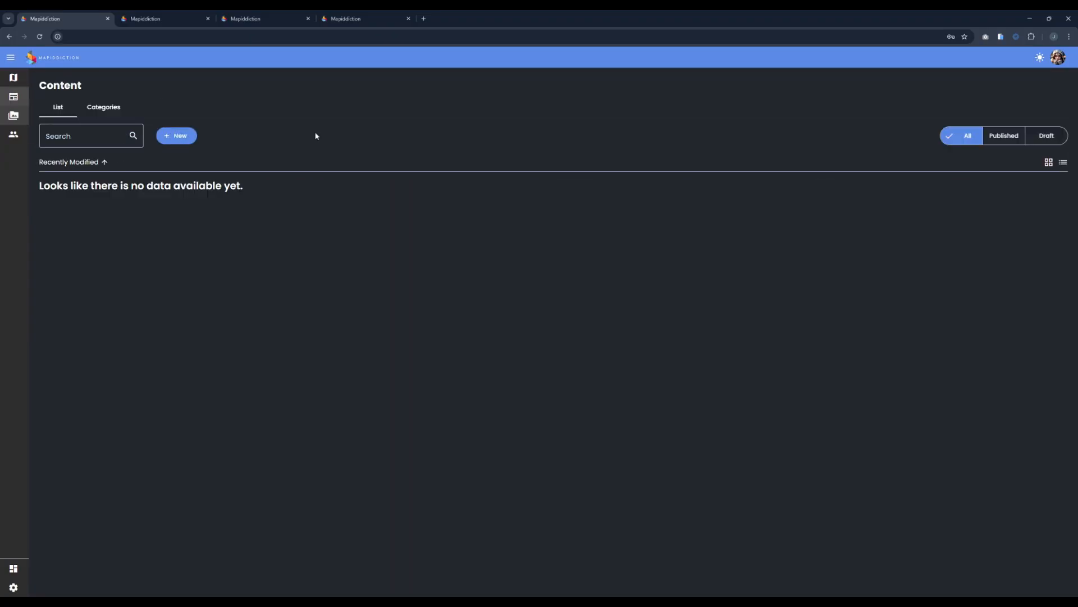
pyautogui.click(1059, 56)
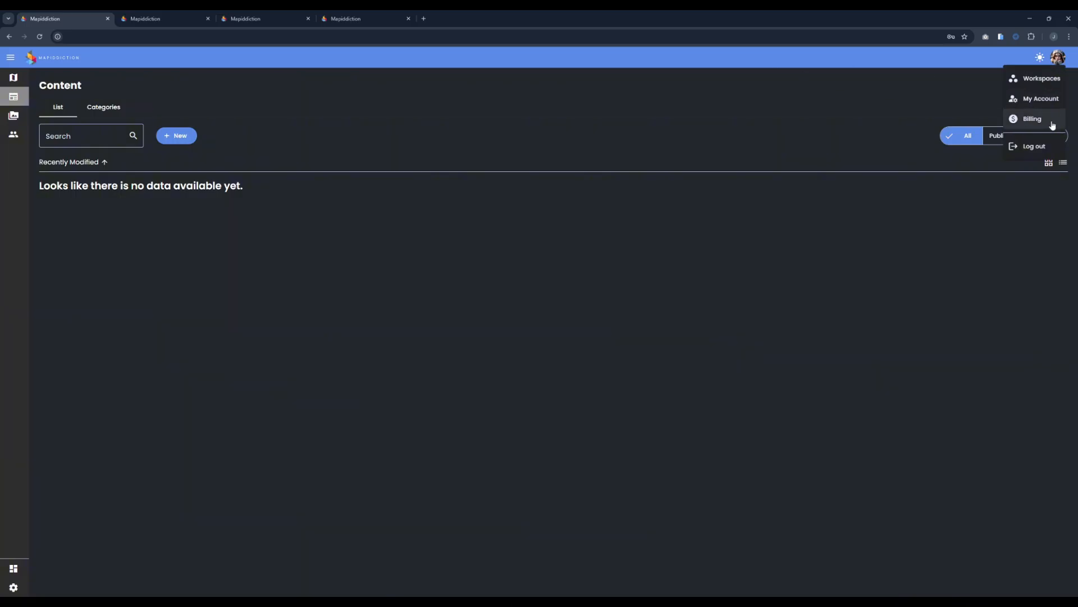
# Step: Log out and submit the new account's e-mail and password on the Login page
pyautogui.click(1036, 146)
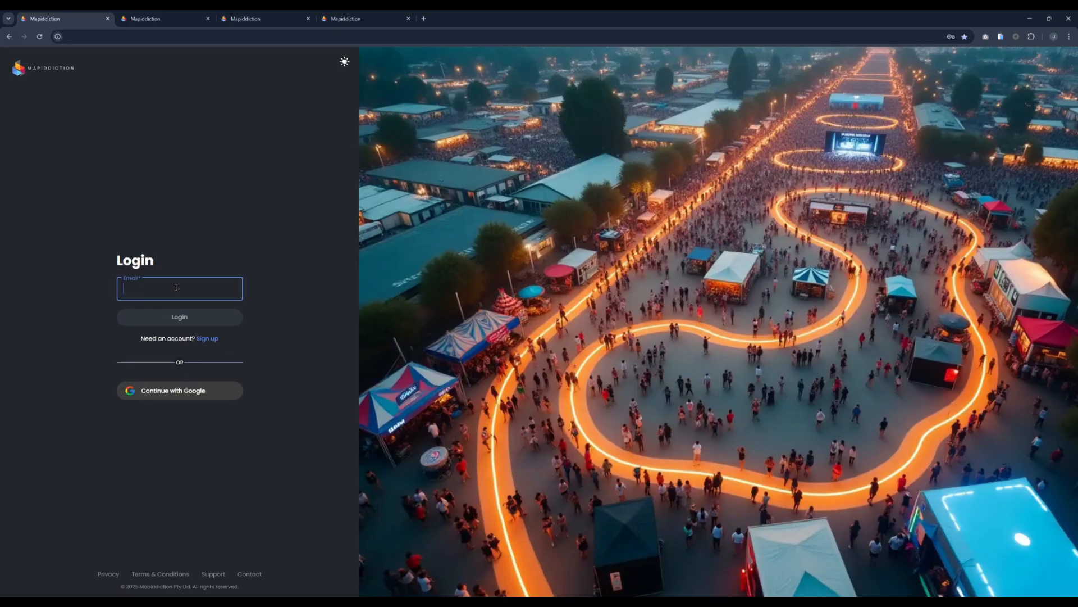
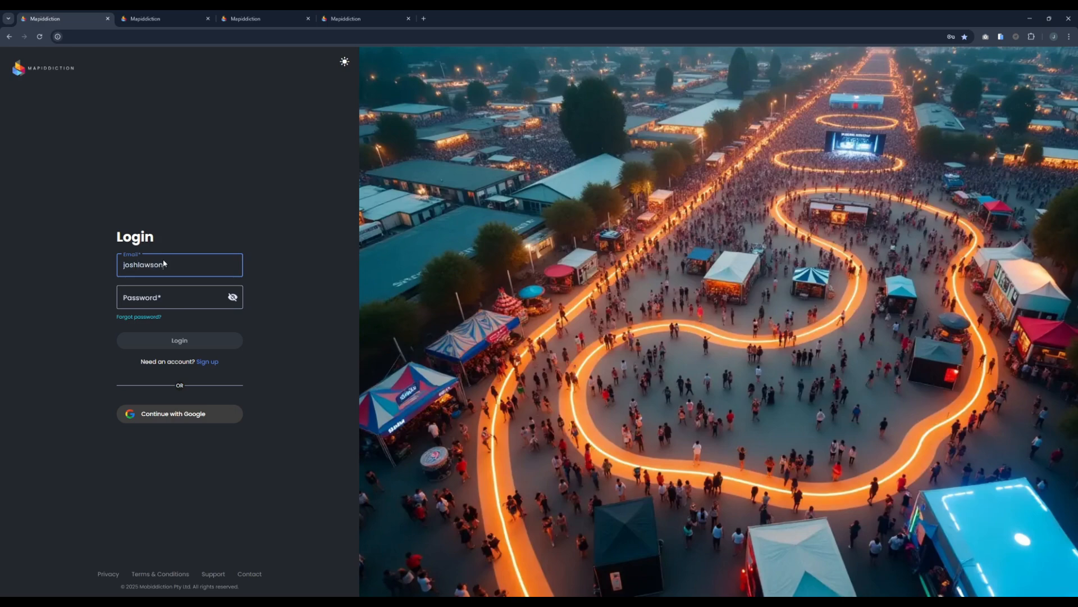
pyautogui.hotkey('alt', 'Tab')
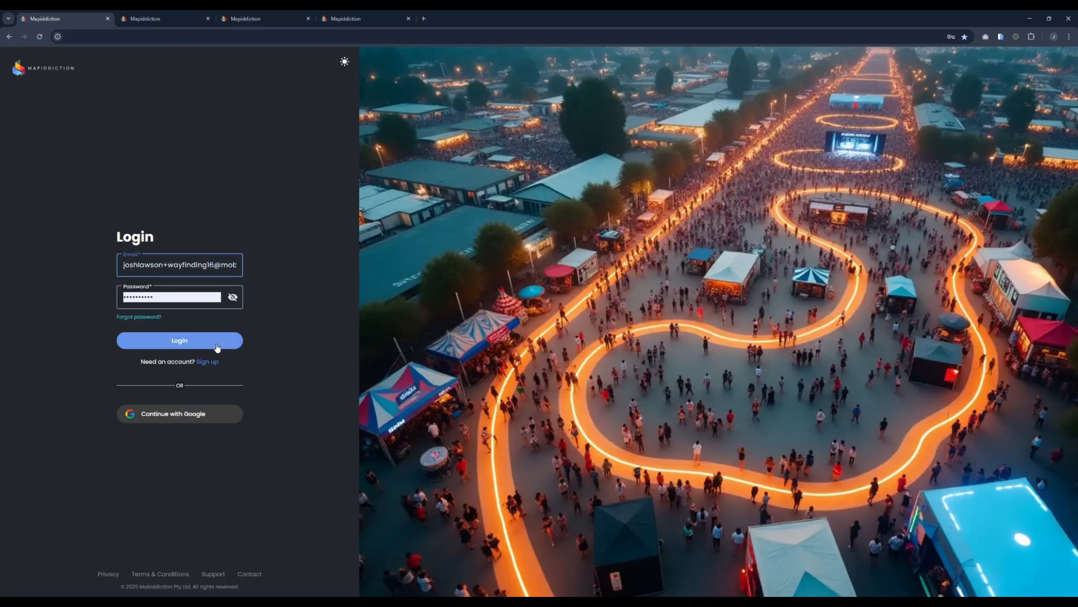
pyautogui.click(177, 340)
# Step: Retype the corrected account password and submit the login again
pyautogui.doubleClick(176, 296)
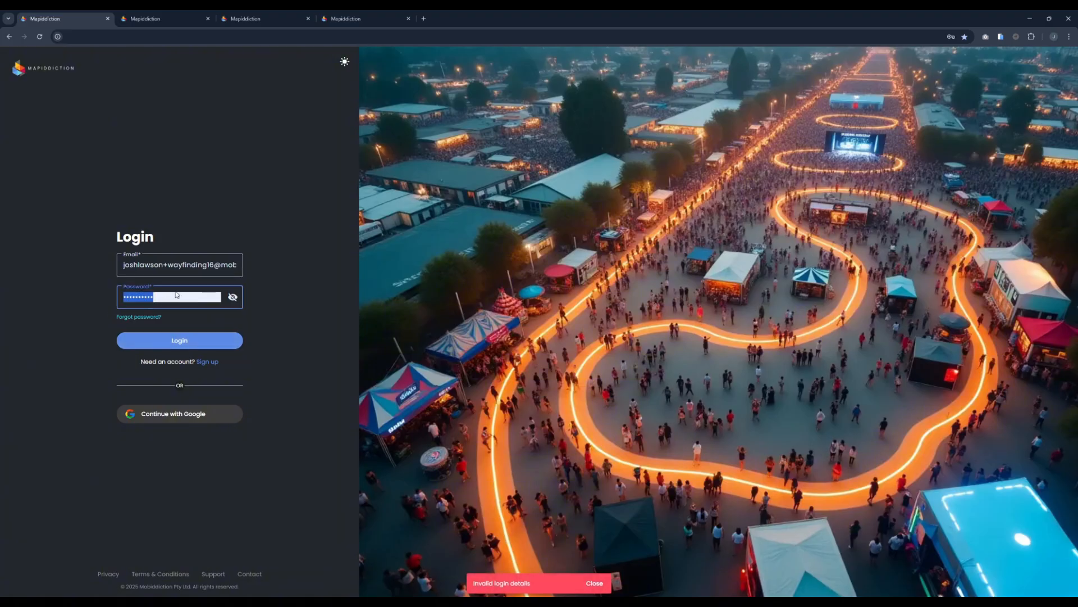
pyautogui.write('••••••••')
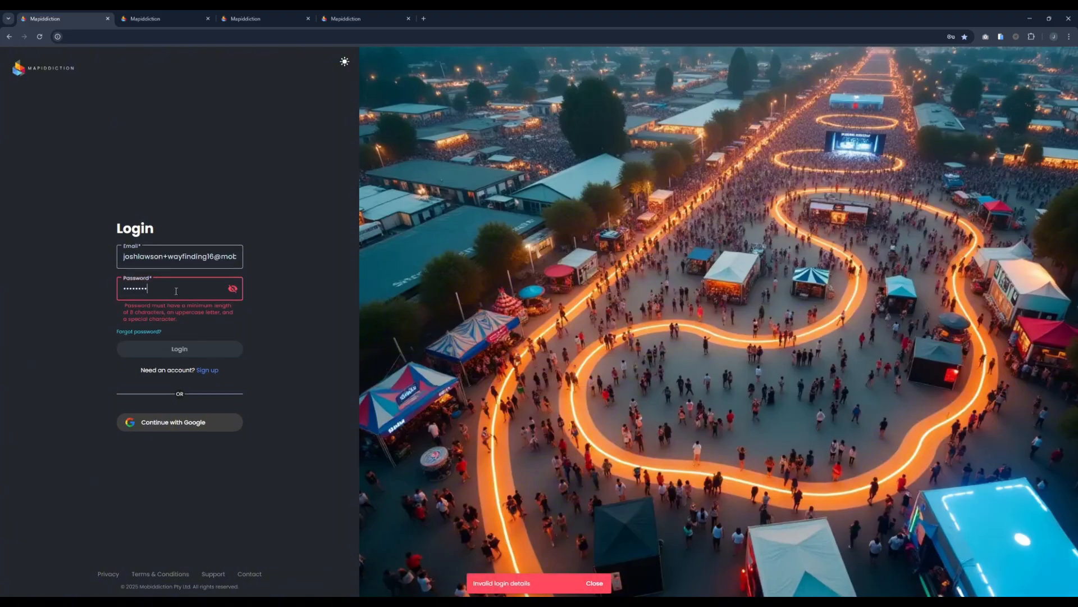
pyautogui.hotkey('ctrl', 'a')
pyautogui.write('••••••••')
pyautogui.press('Return')
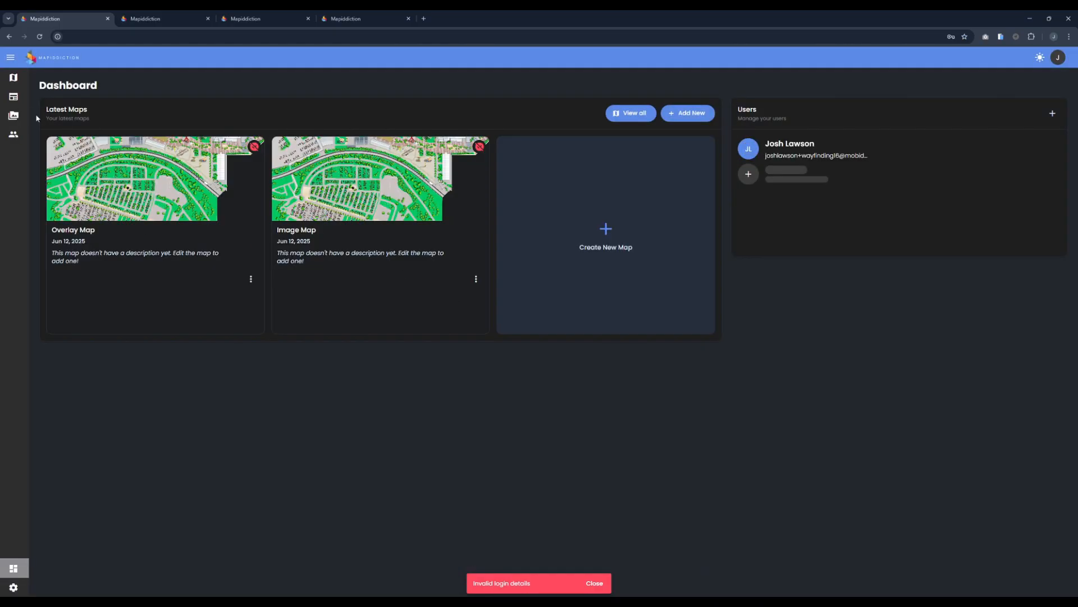
# Step: Browse the new account's Media library, toggling the tortoise image and cancelling an upload
pyautogui.click(14, 115)
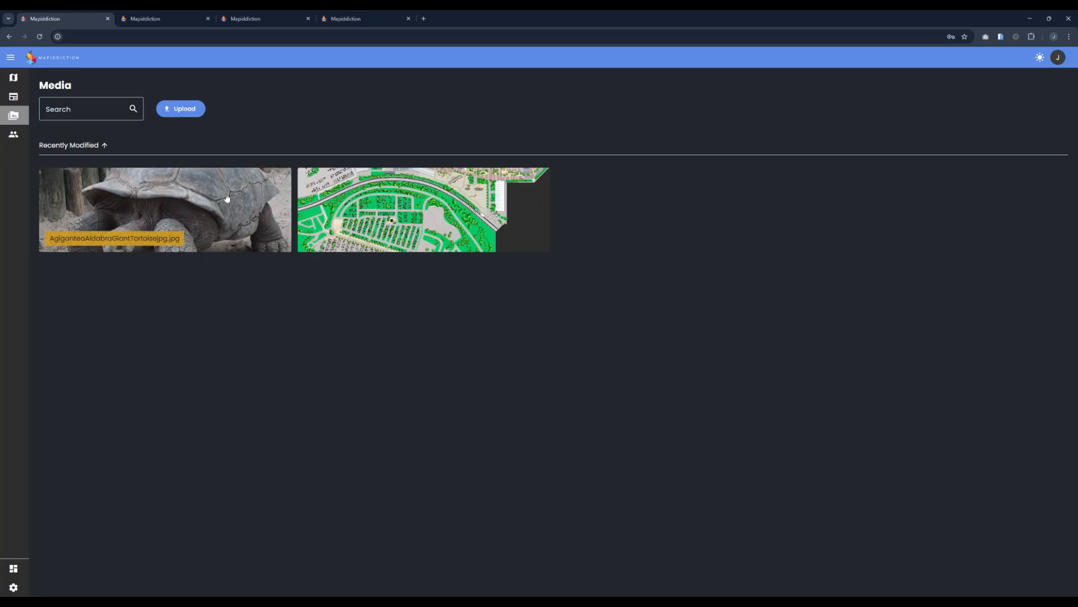
pyautogui.click(281, 178)
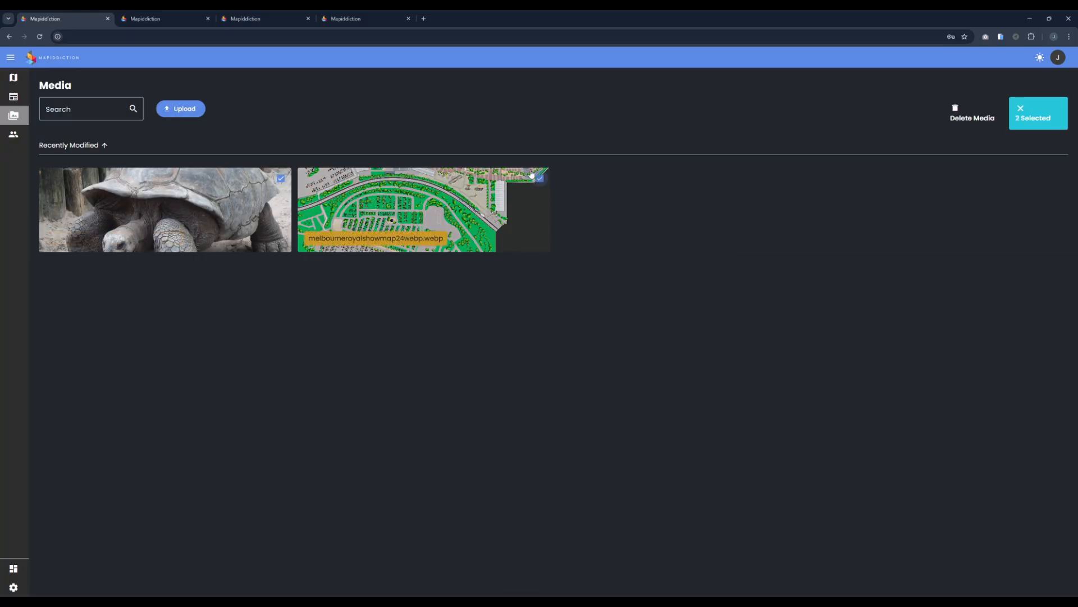
pyautogui.click(278, 178)
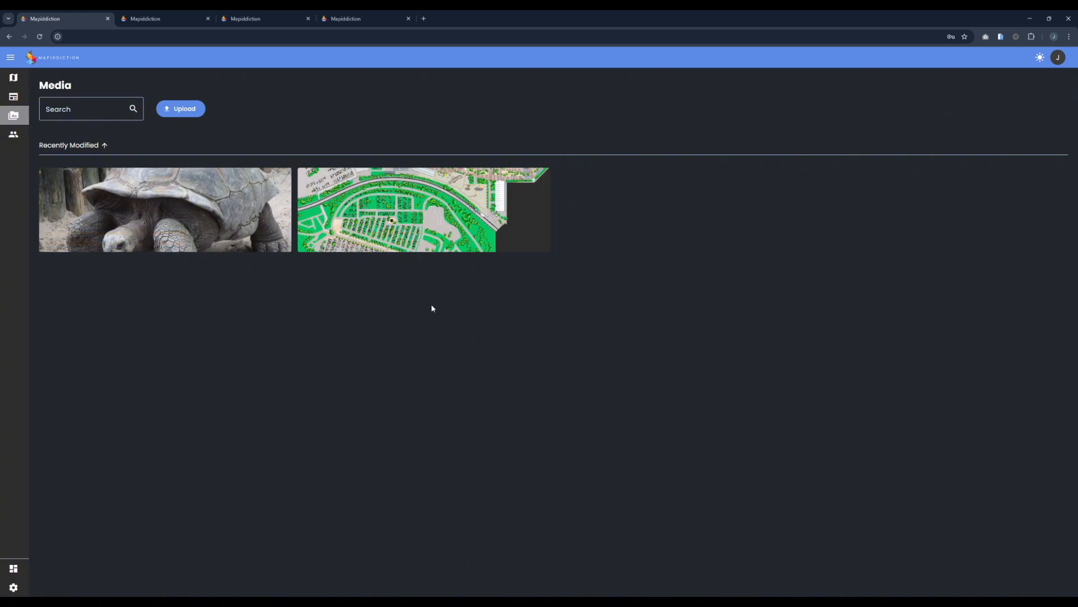
pyautogui.click(189, 111)
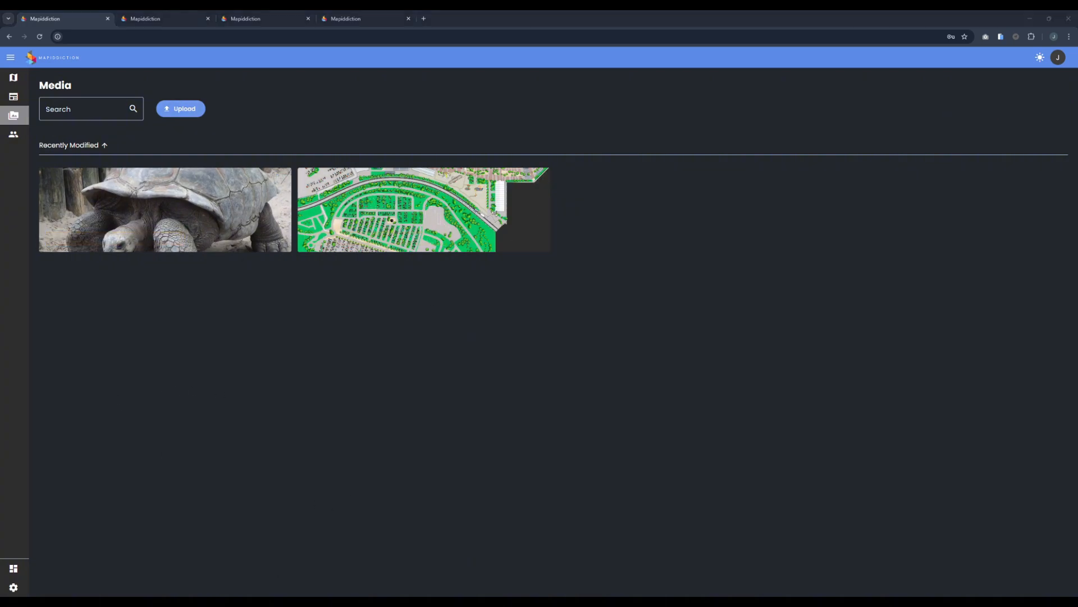
pyautogui.click(751, 267)
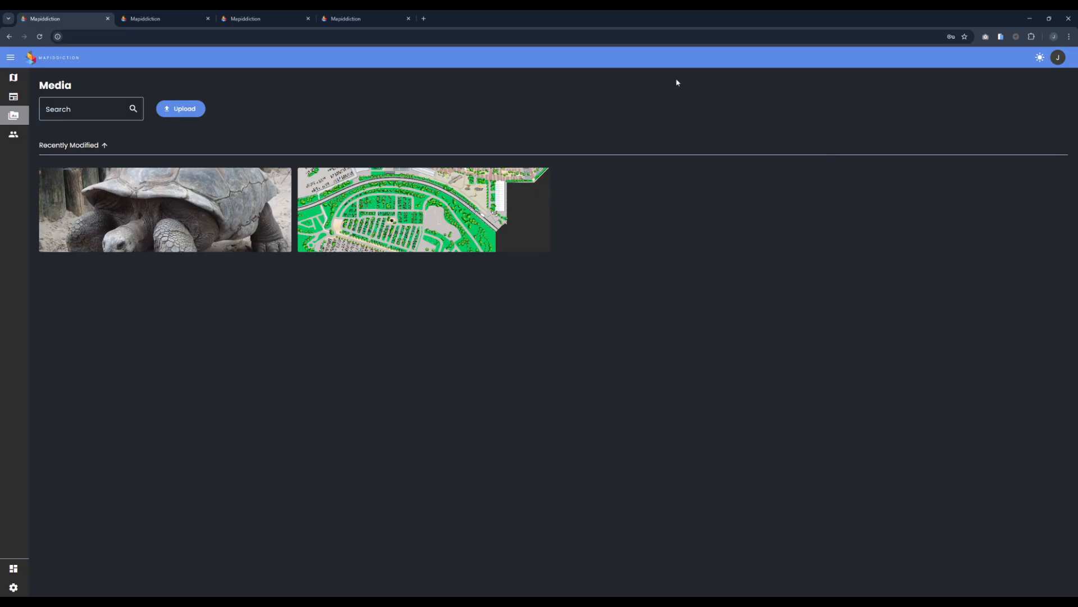
# Step: Check the Billing settings' map licences, then open and close the avatar menu
pyautogui.click(14, 587)
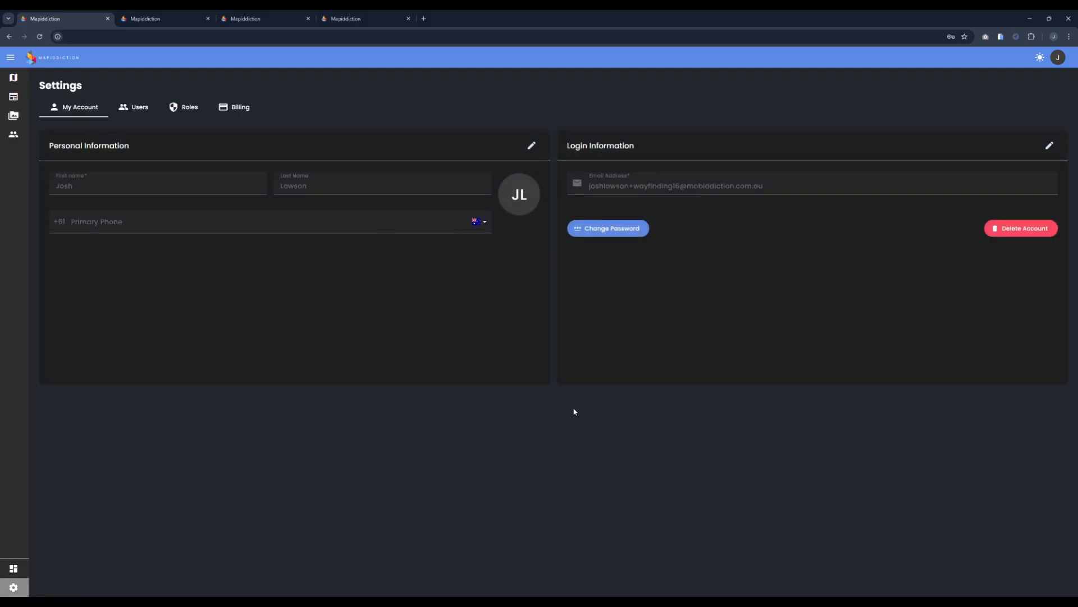
pyautogui.click(225, 108)
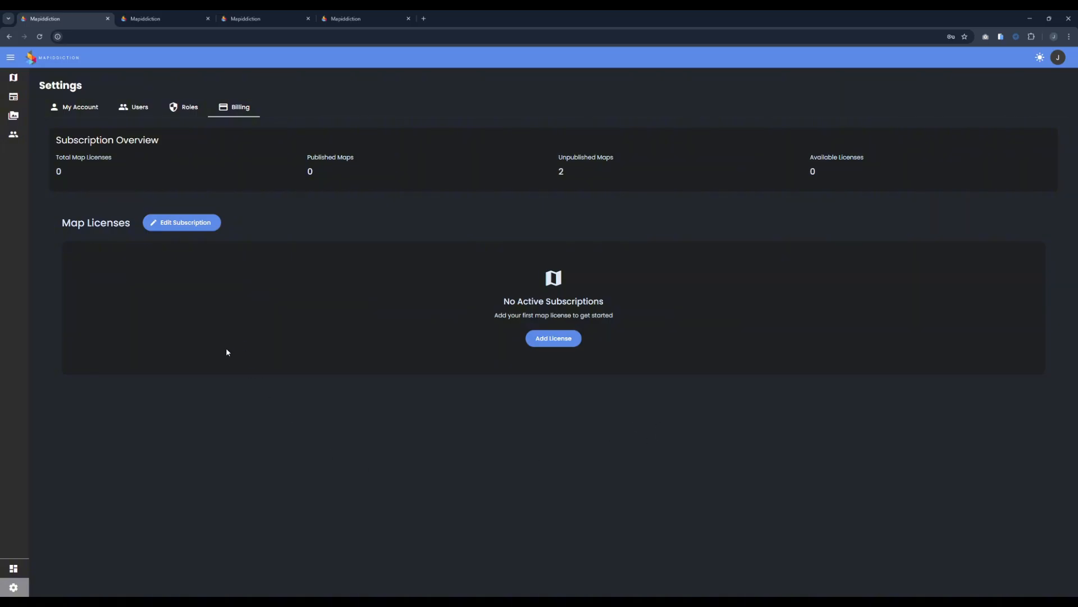
pyautogui.click(1058, 57)
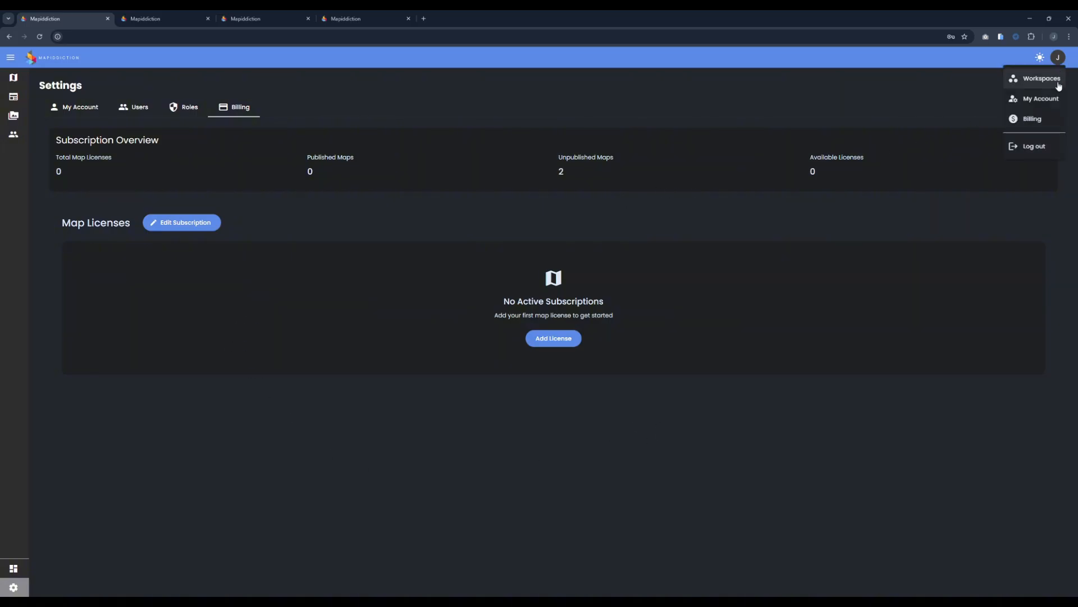
pyautogui.click(1039, 207)
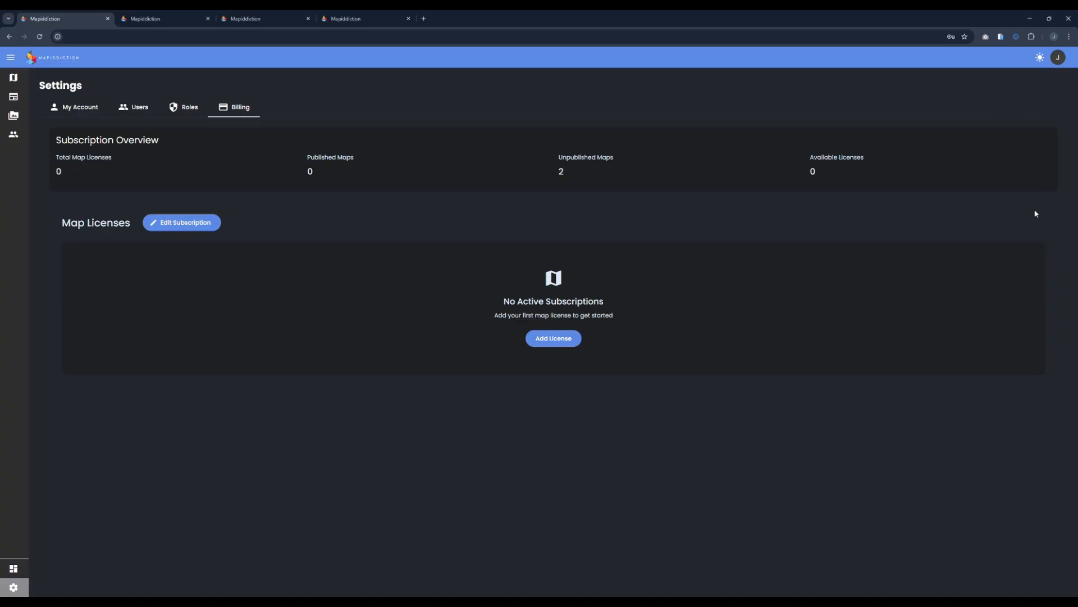